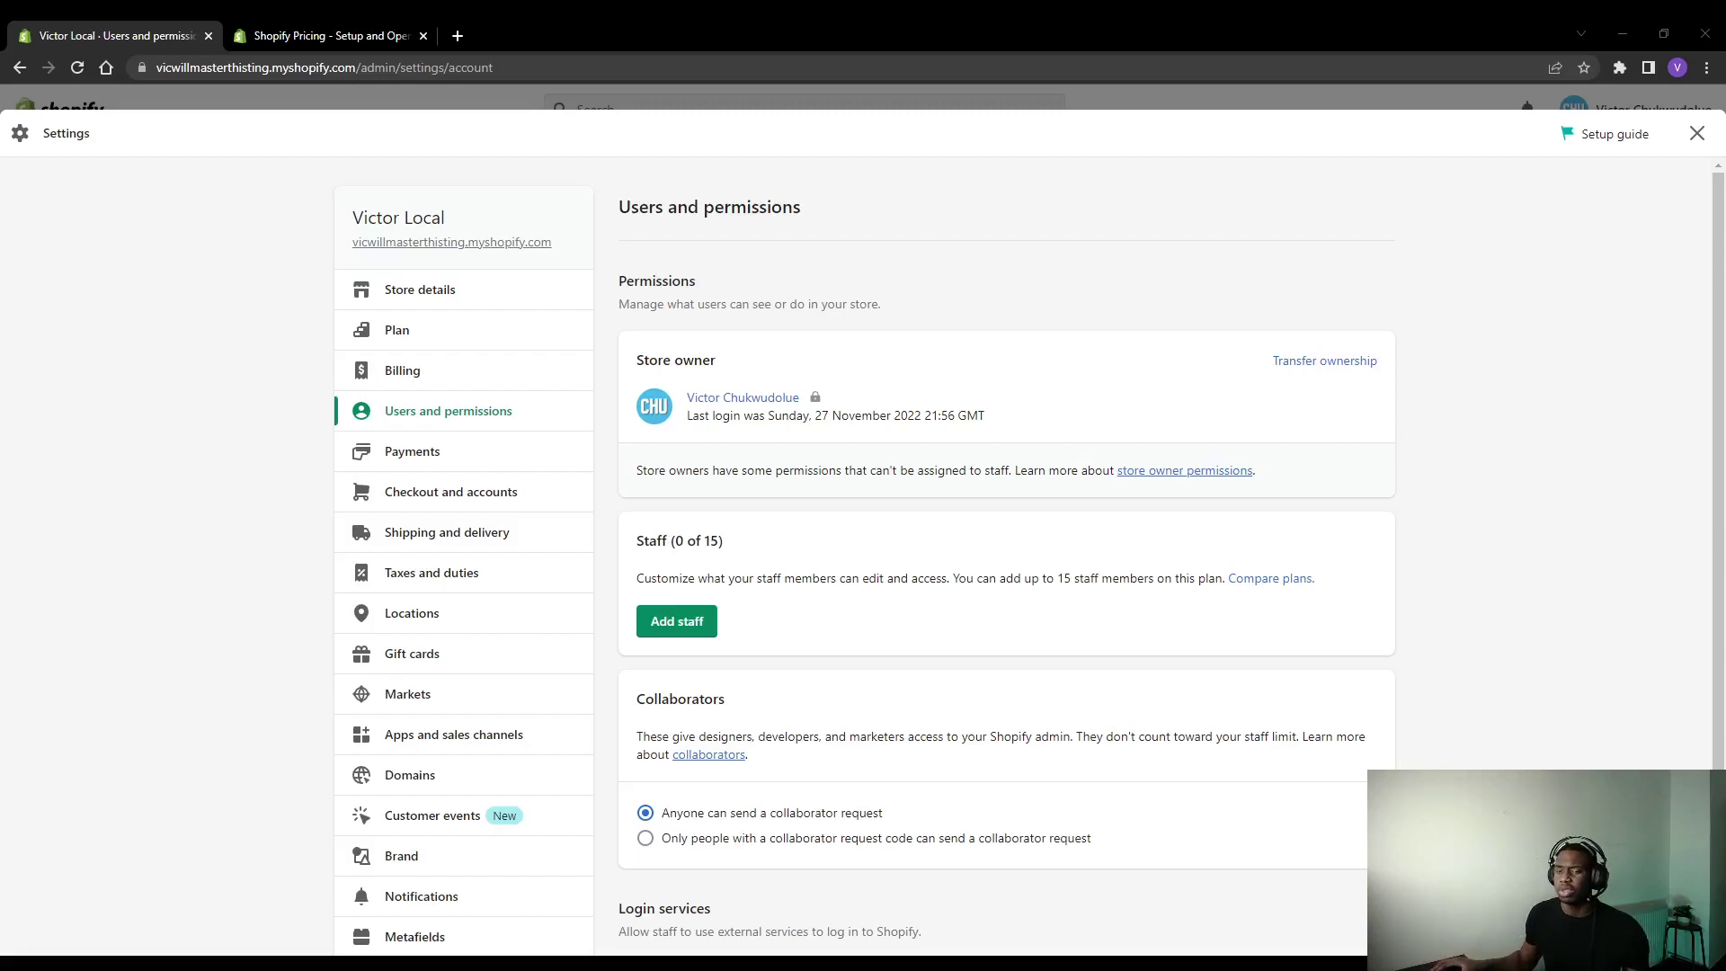
- Scroll through the Users and permissions page to review the empty staff list (0 of 15)
scroll(998, 540, down, 3)
scroll(997, 539, up, 3)
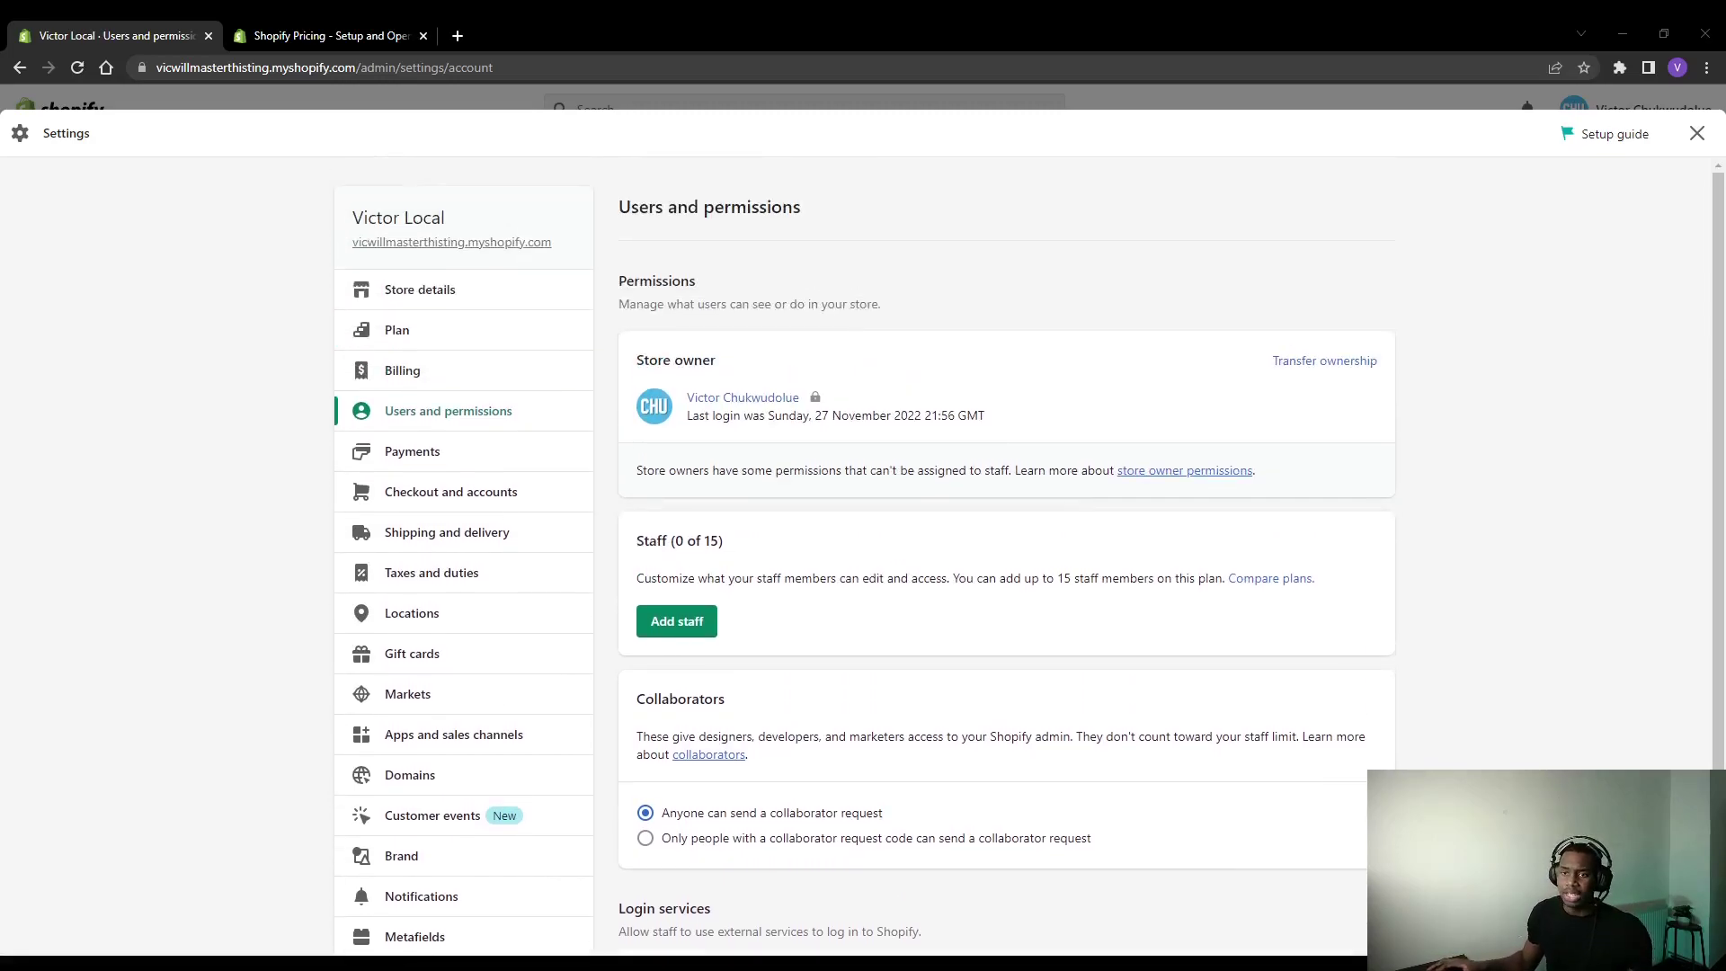
scroll(998, 539, down, 3)
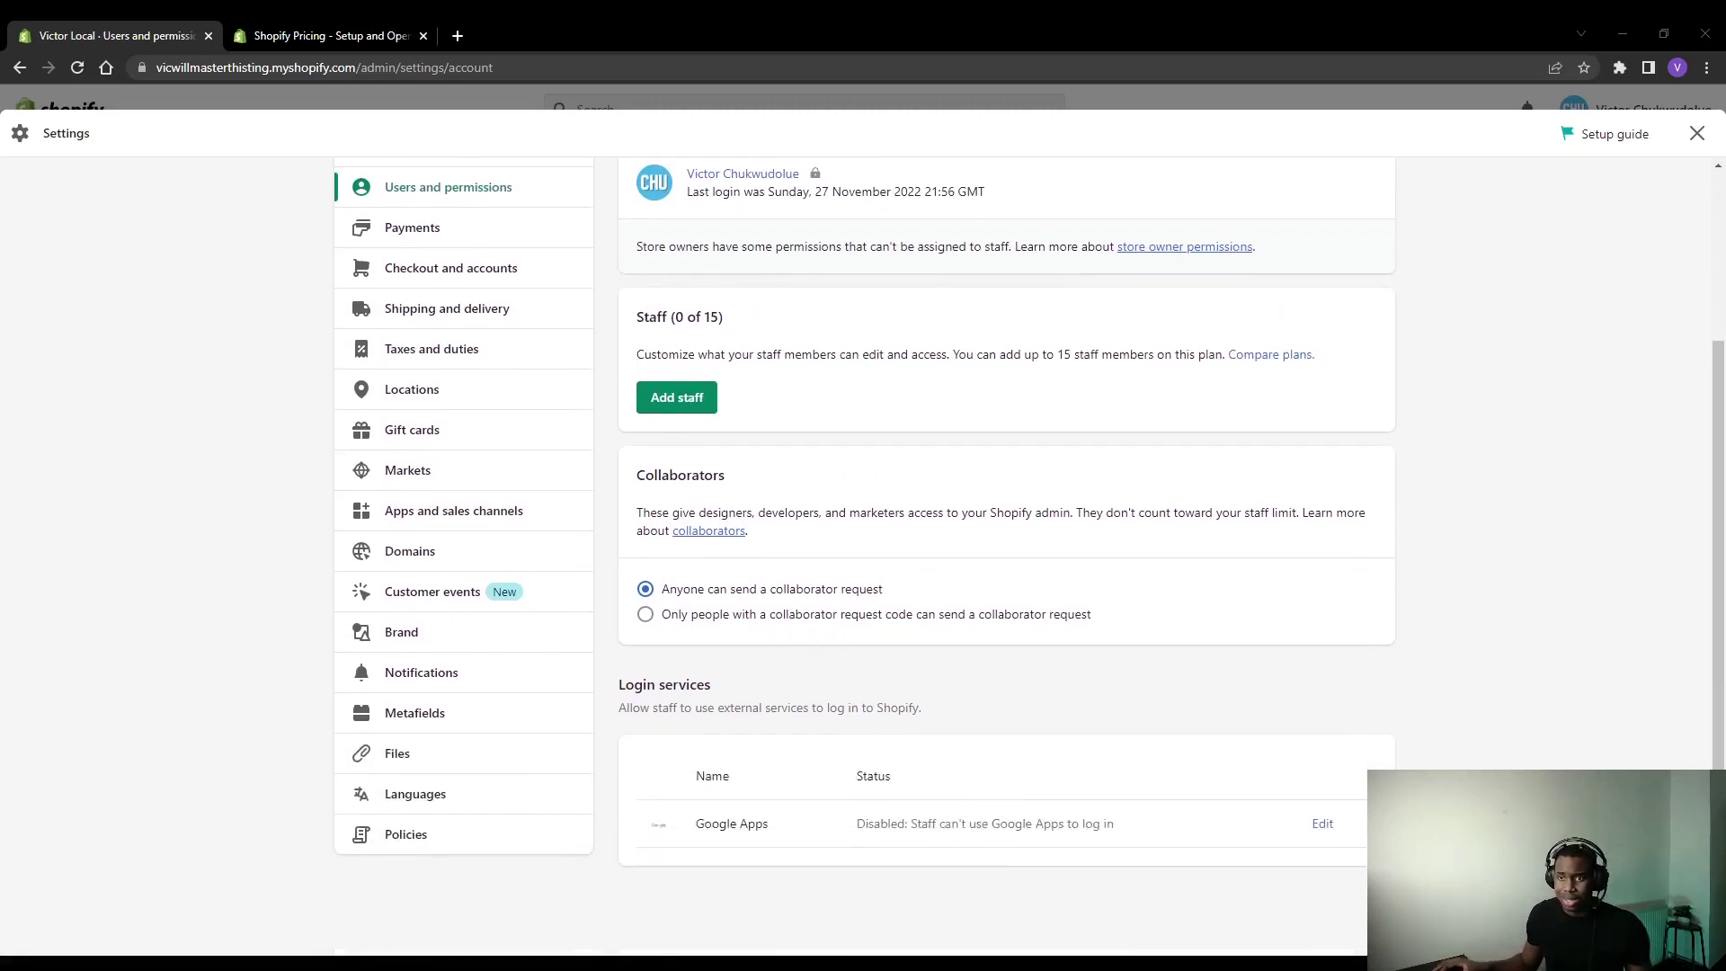
scroll(998, 539, up, 3)
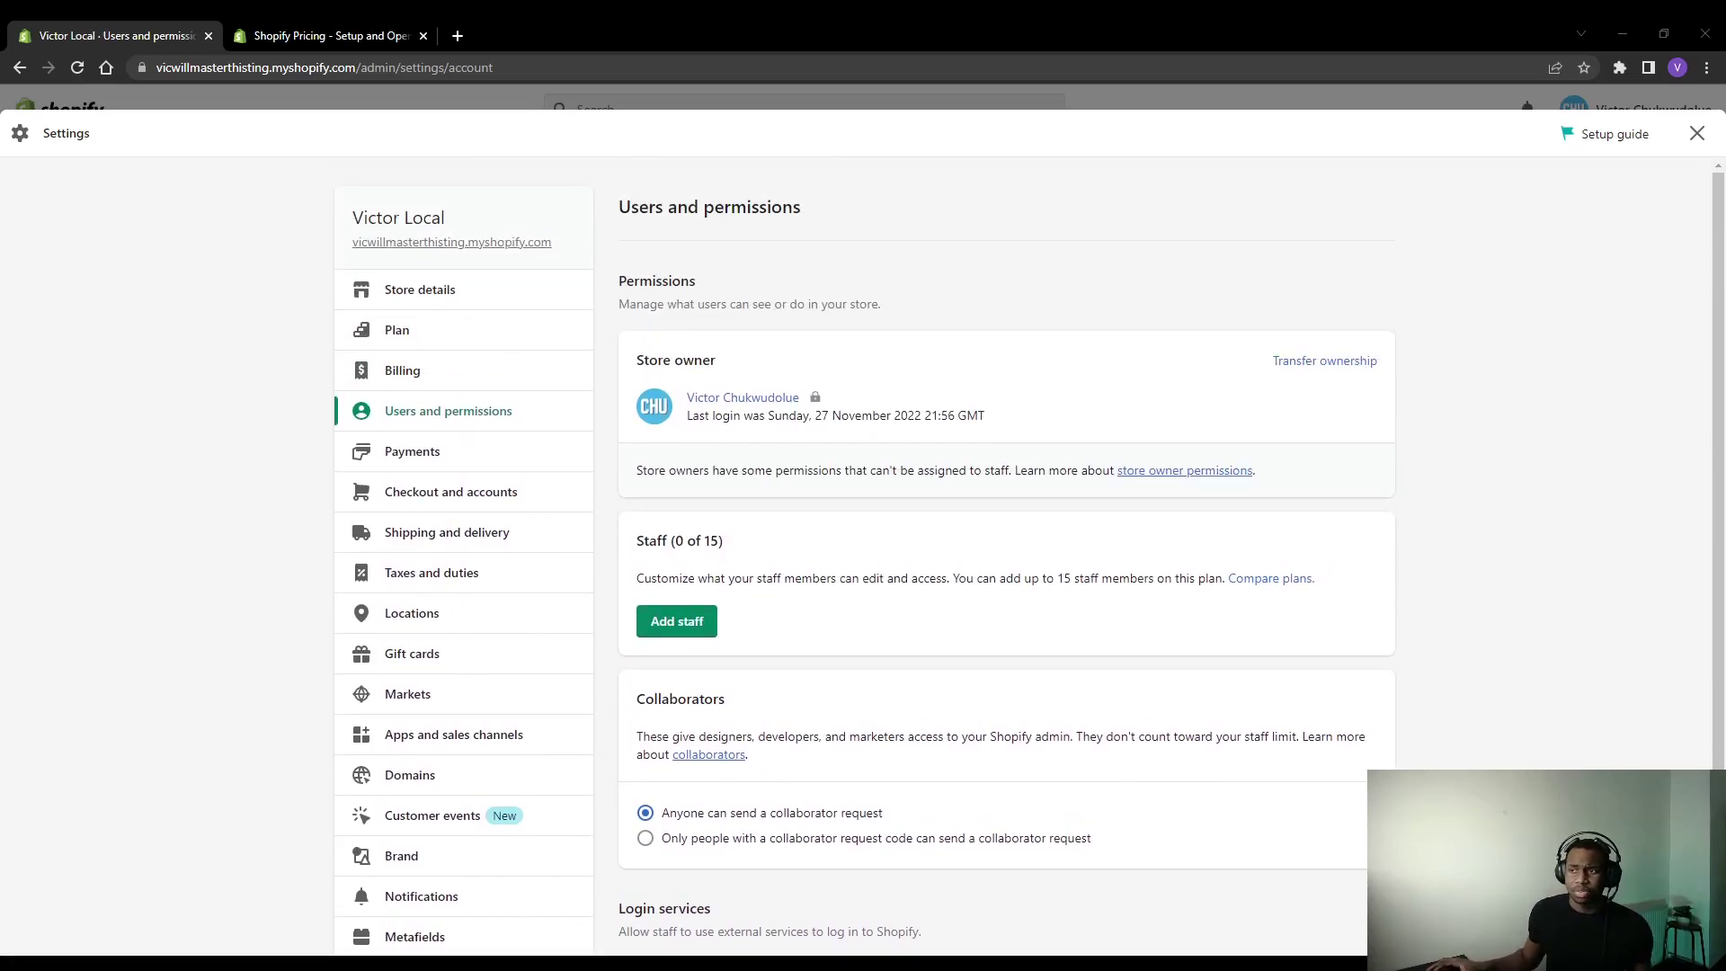
- Open the Add staff form and scroll through its permission options
click(685, 620)
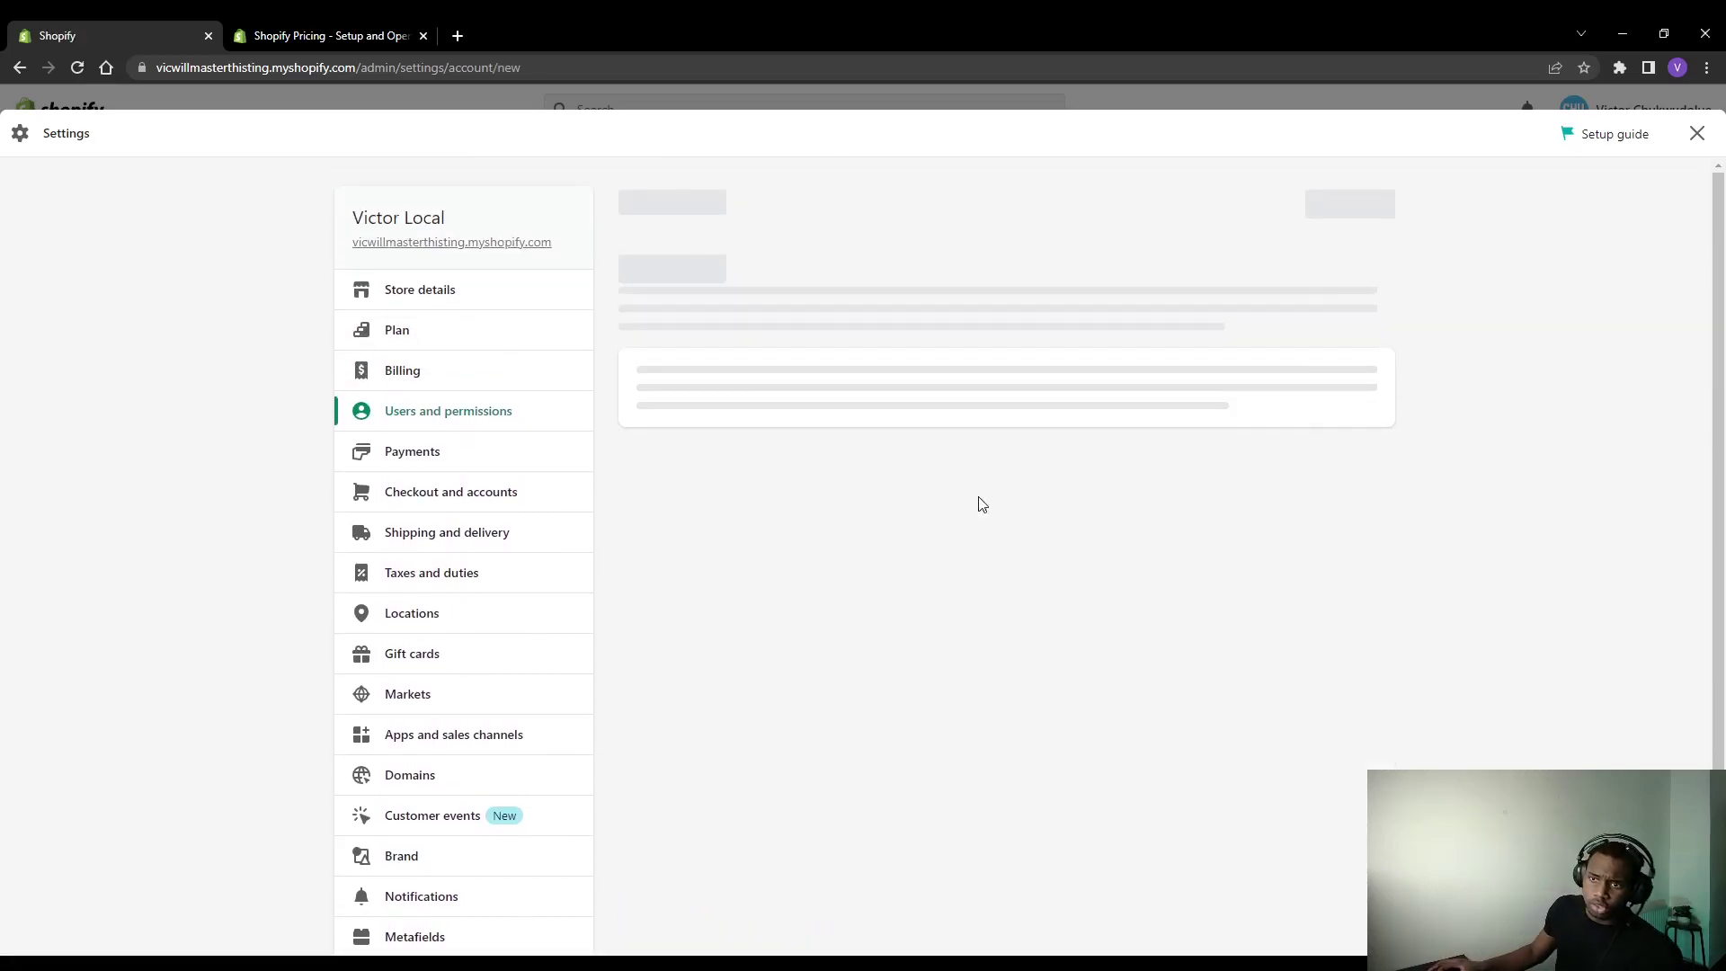
scroll(988, 430, down, 9)
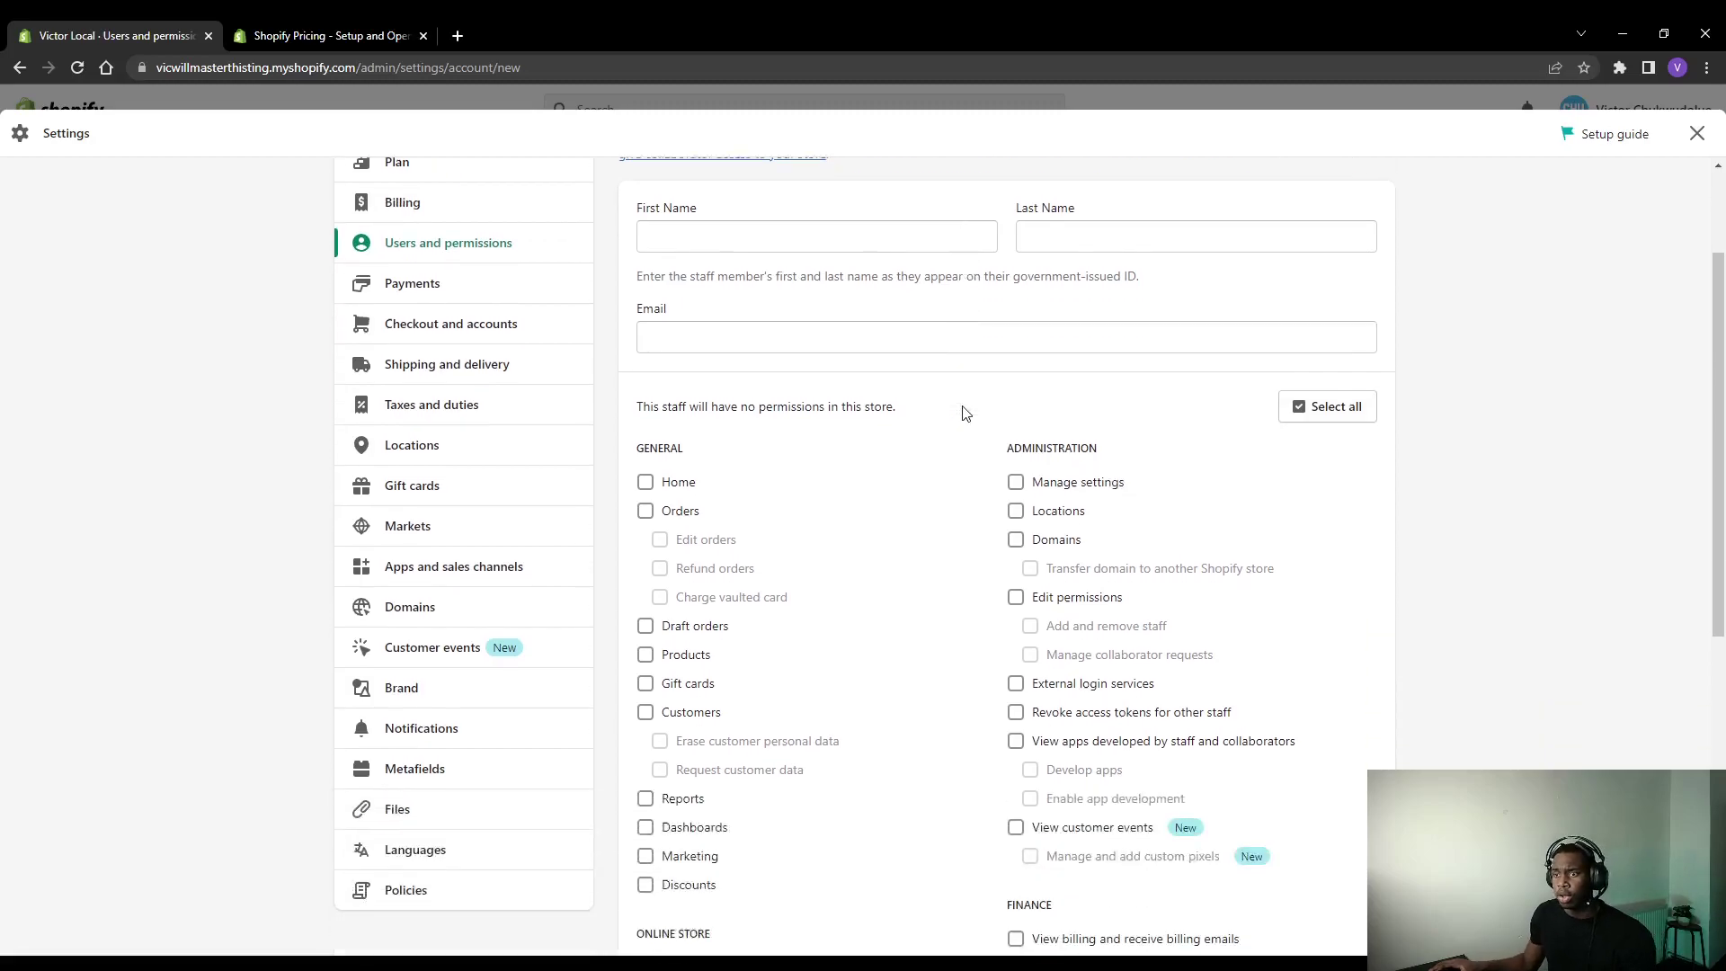
scroll(989, 450, up, 9)
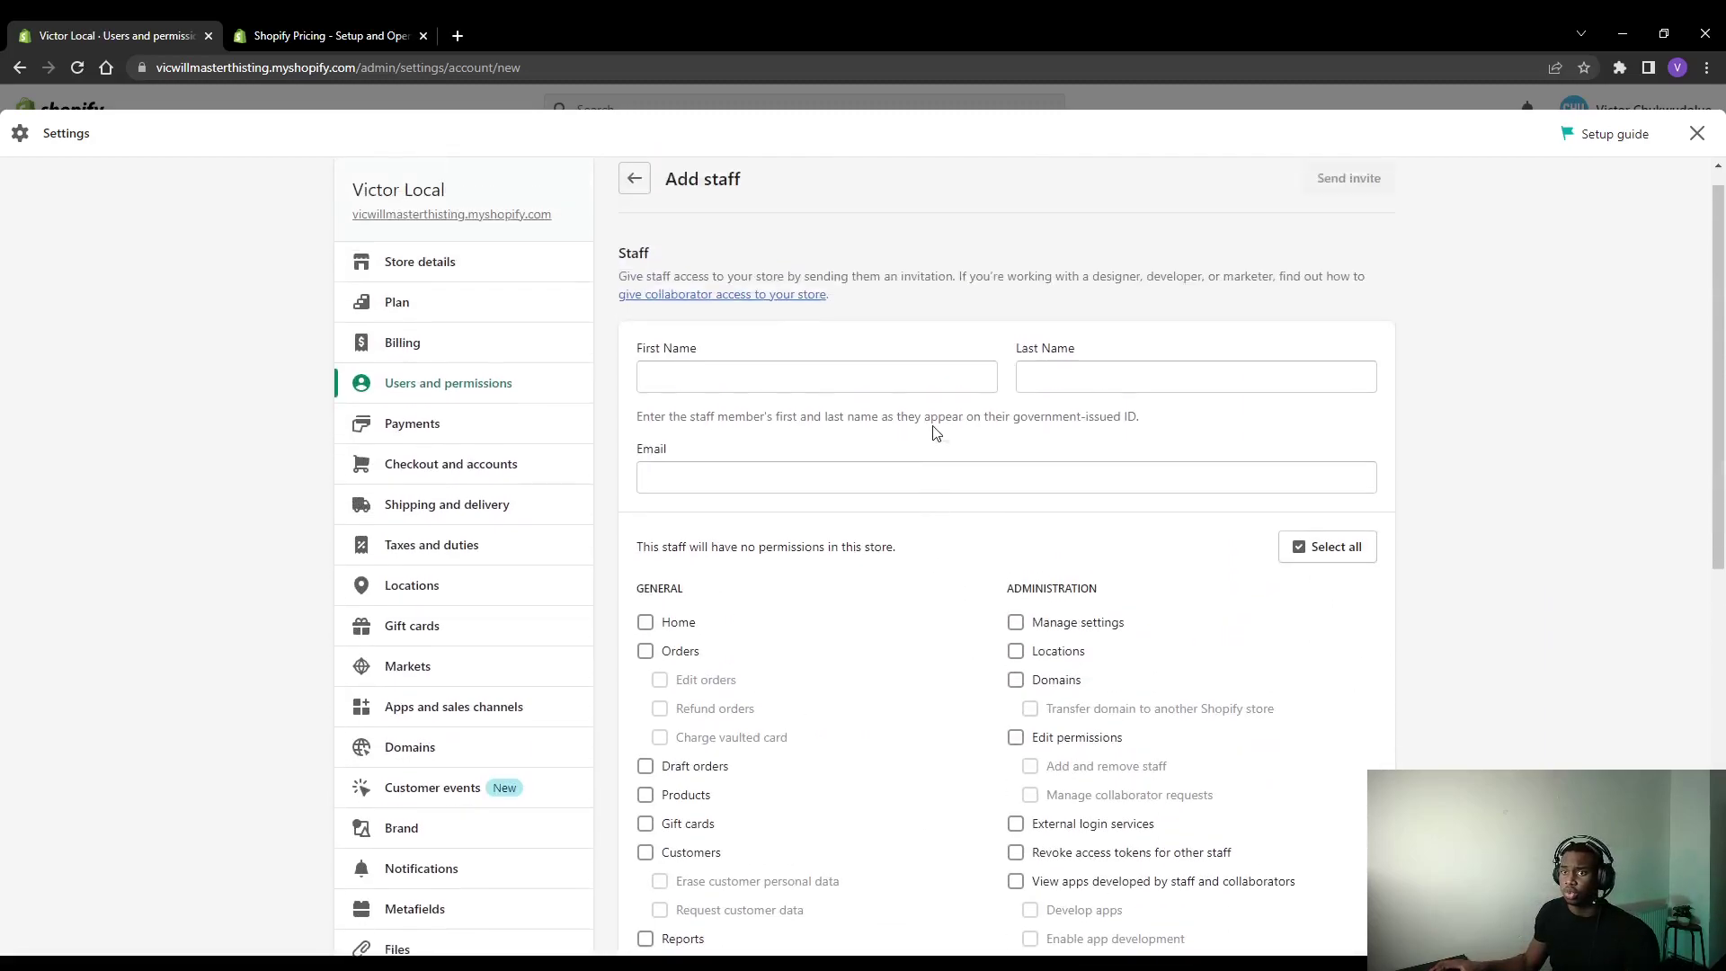
scroll(1277, 298, down, 3)
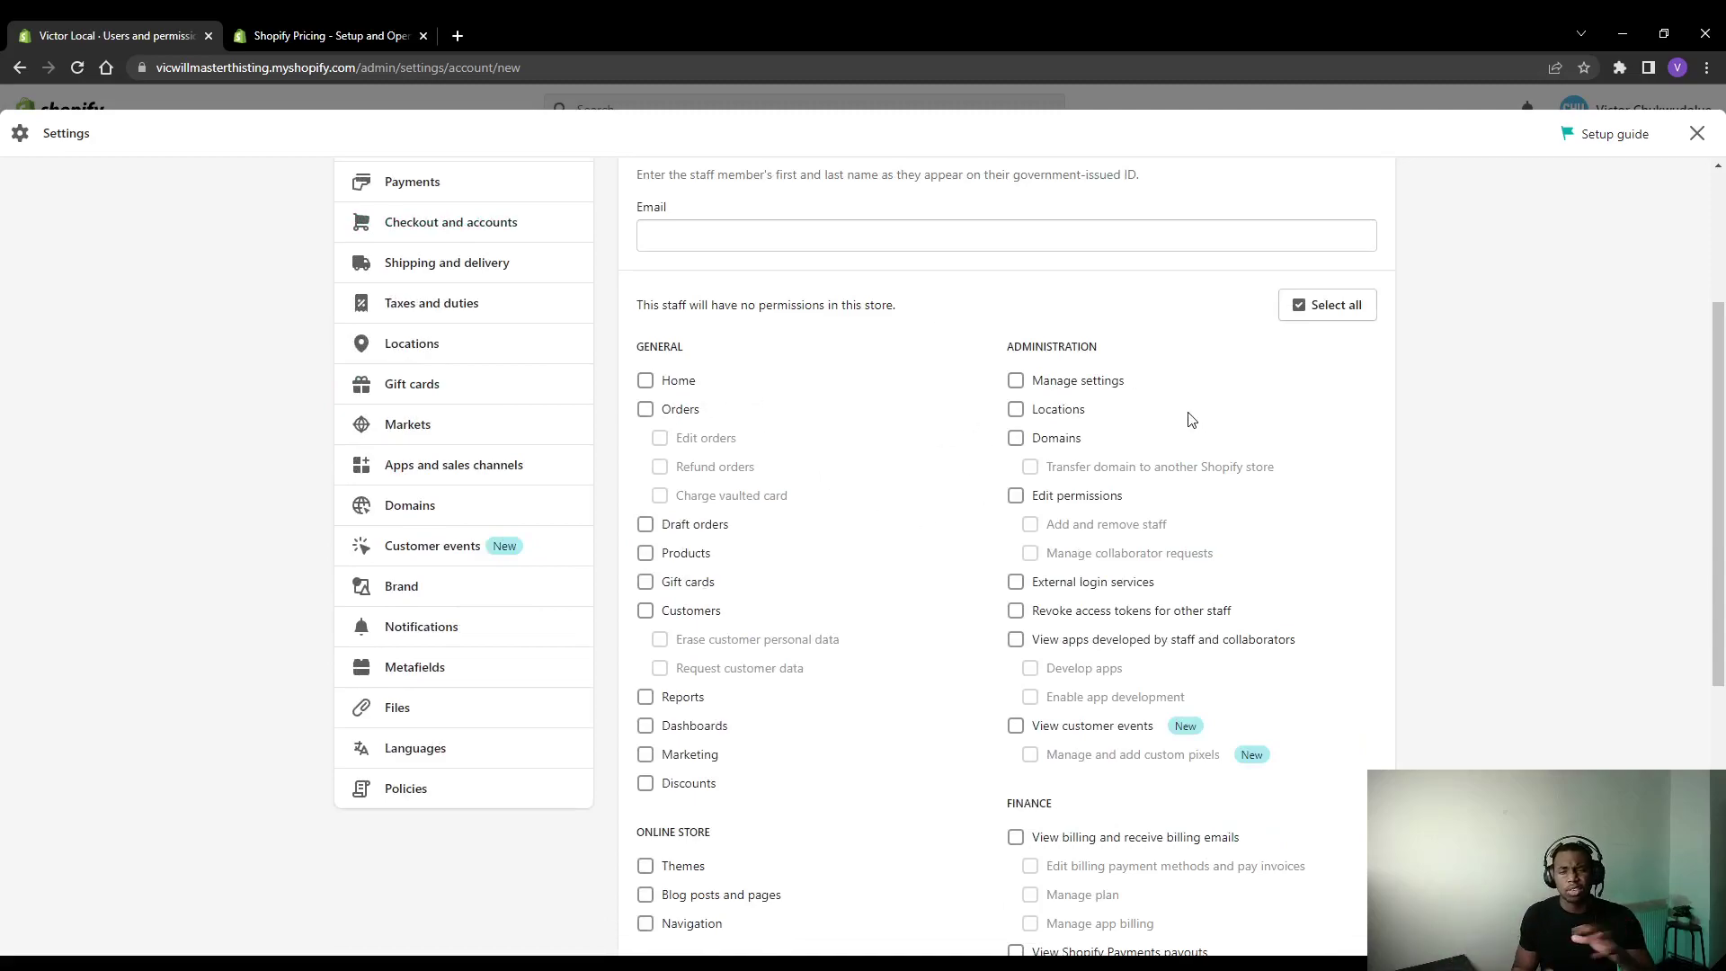
- Grant only the Themes permission under Online Store, leaving Manage settings unchecked
click(1115, 383)
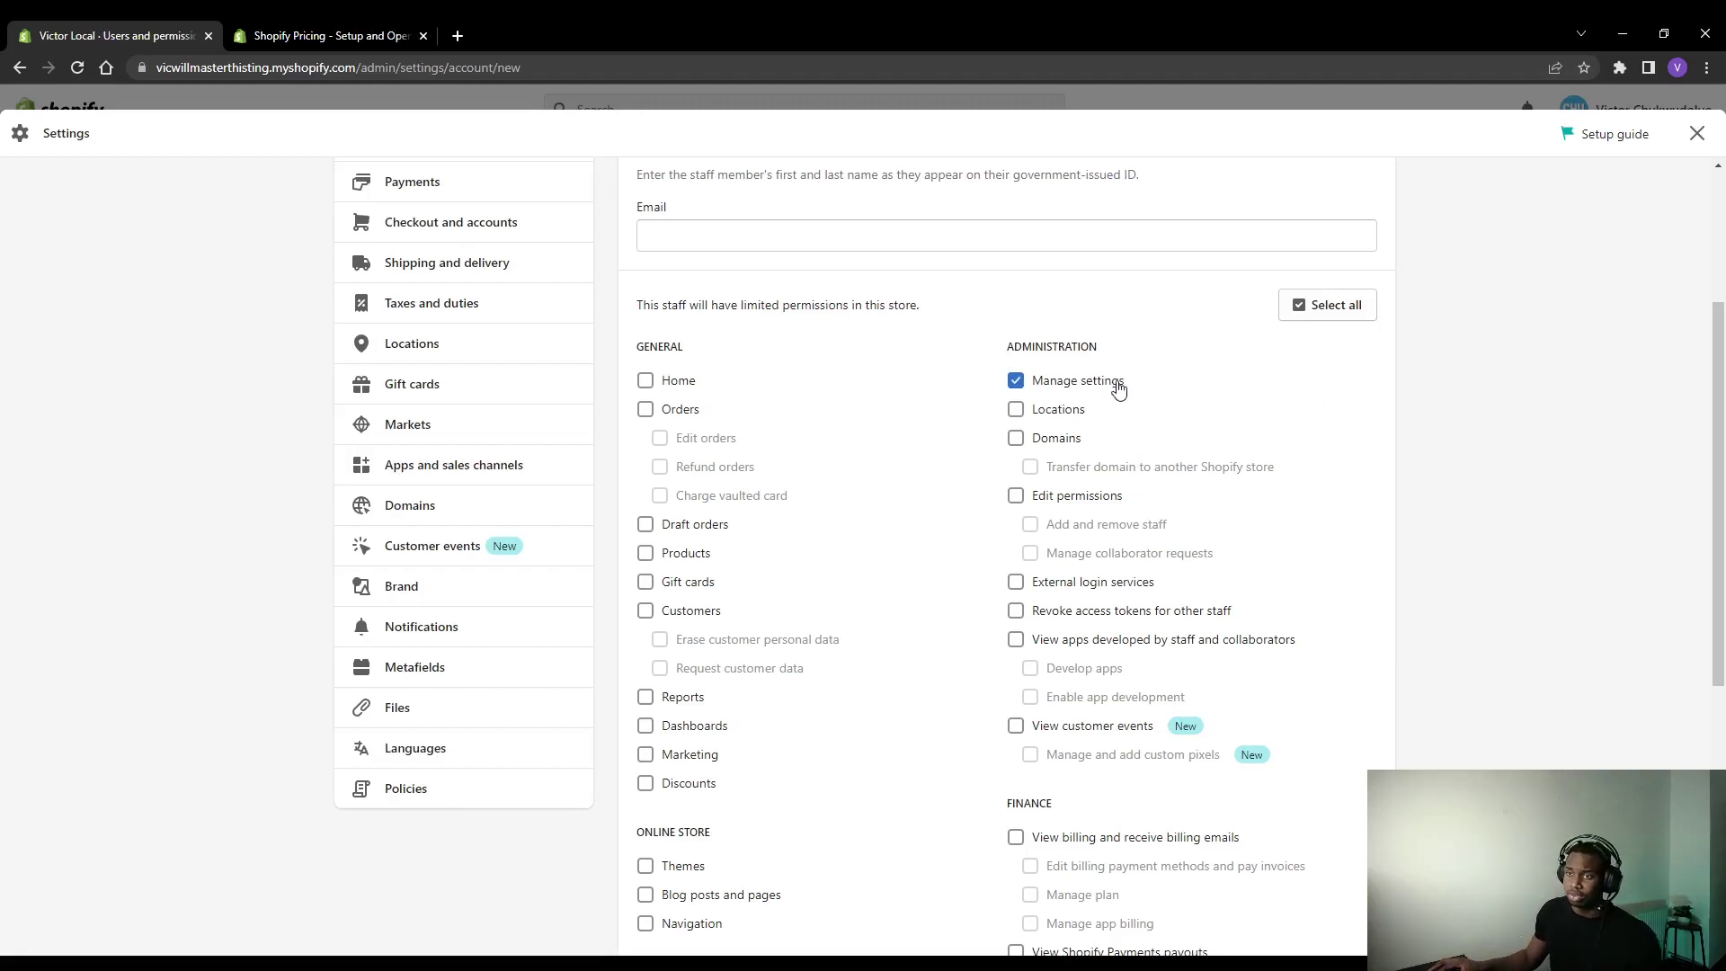
click(1116, 385)
scroll(1140, 534, down, 3)
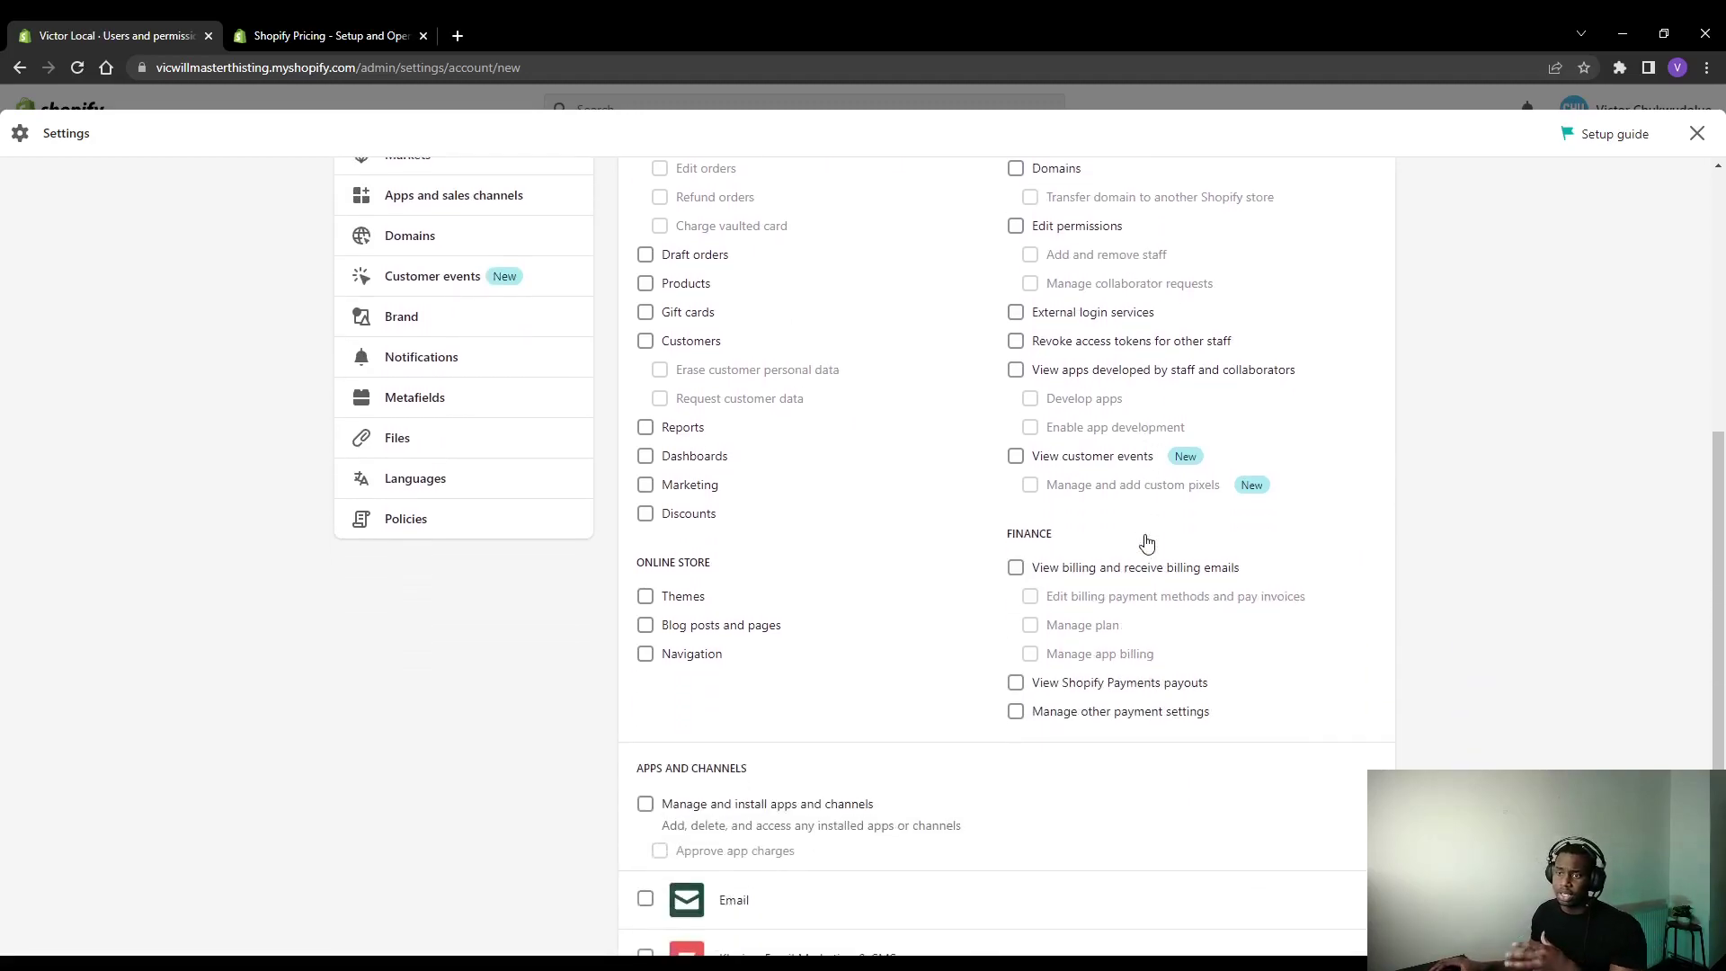
click(692, 595)
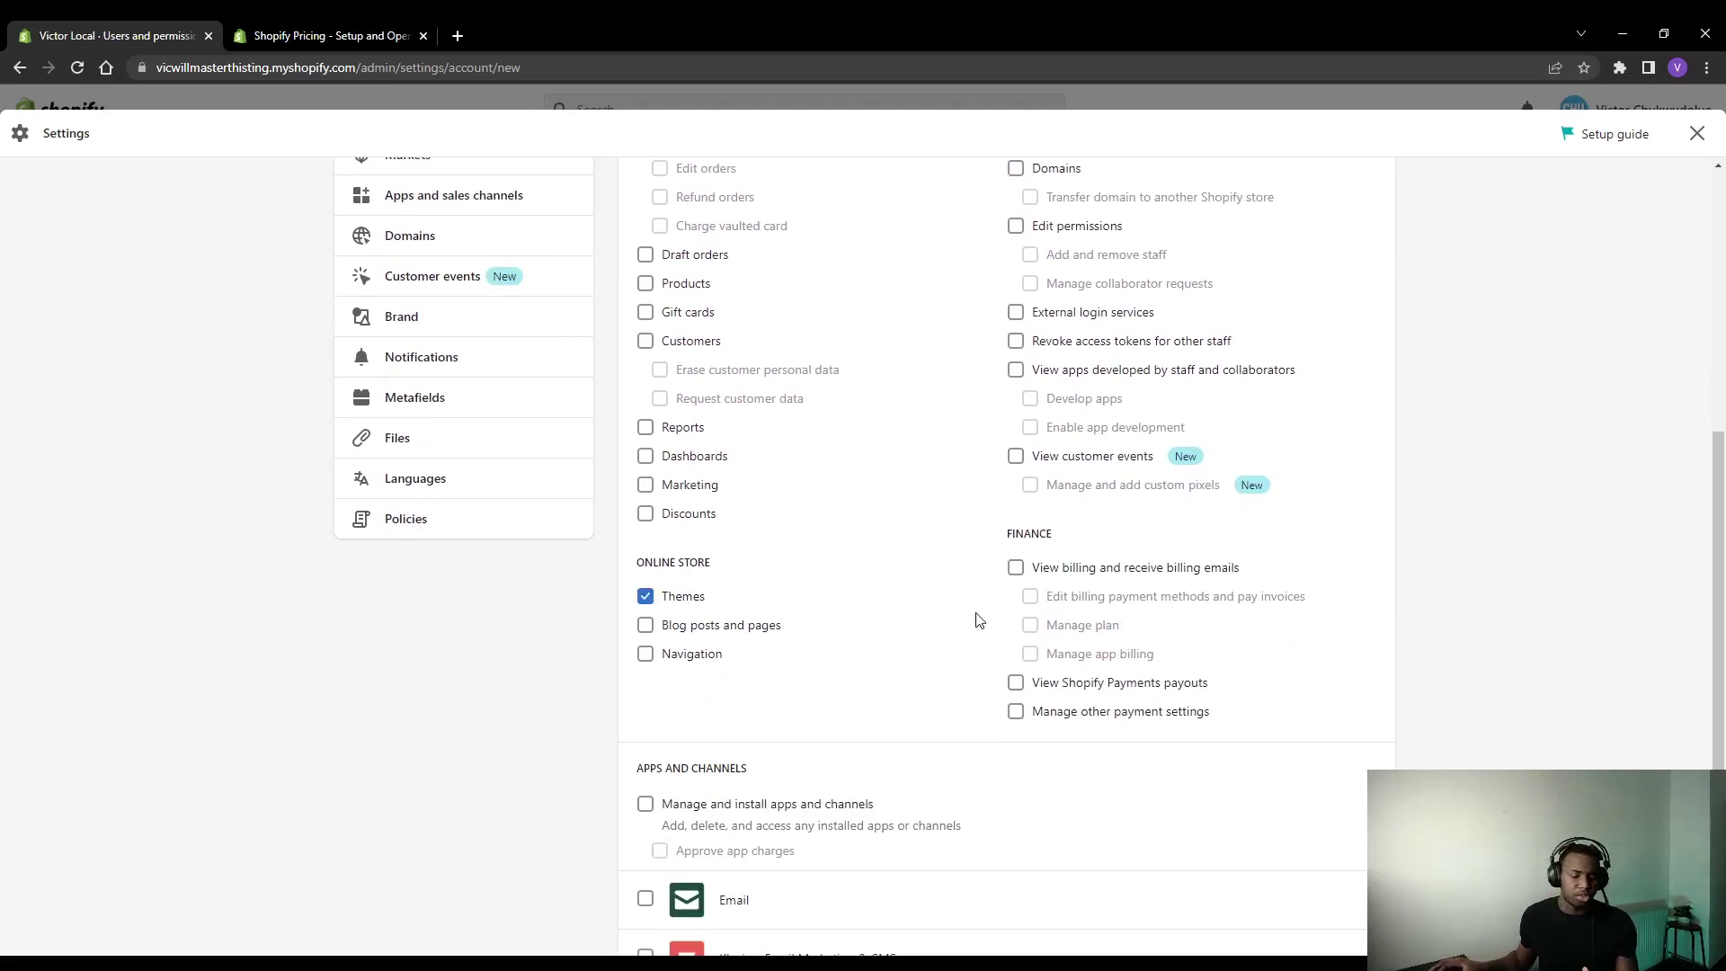
scroll(1049, 646, up, 2)
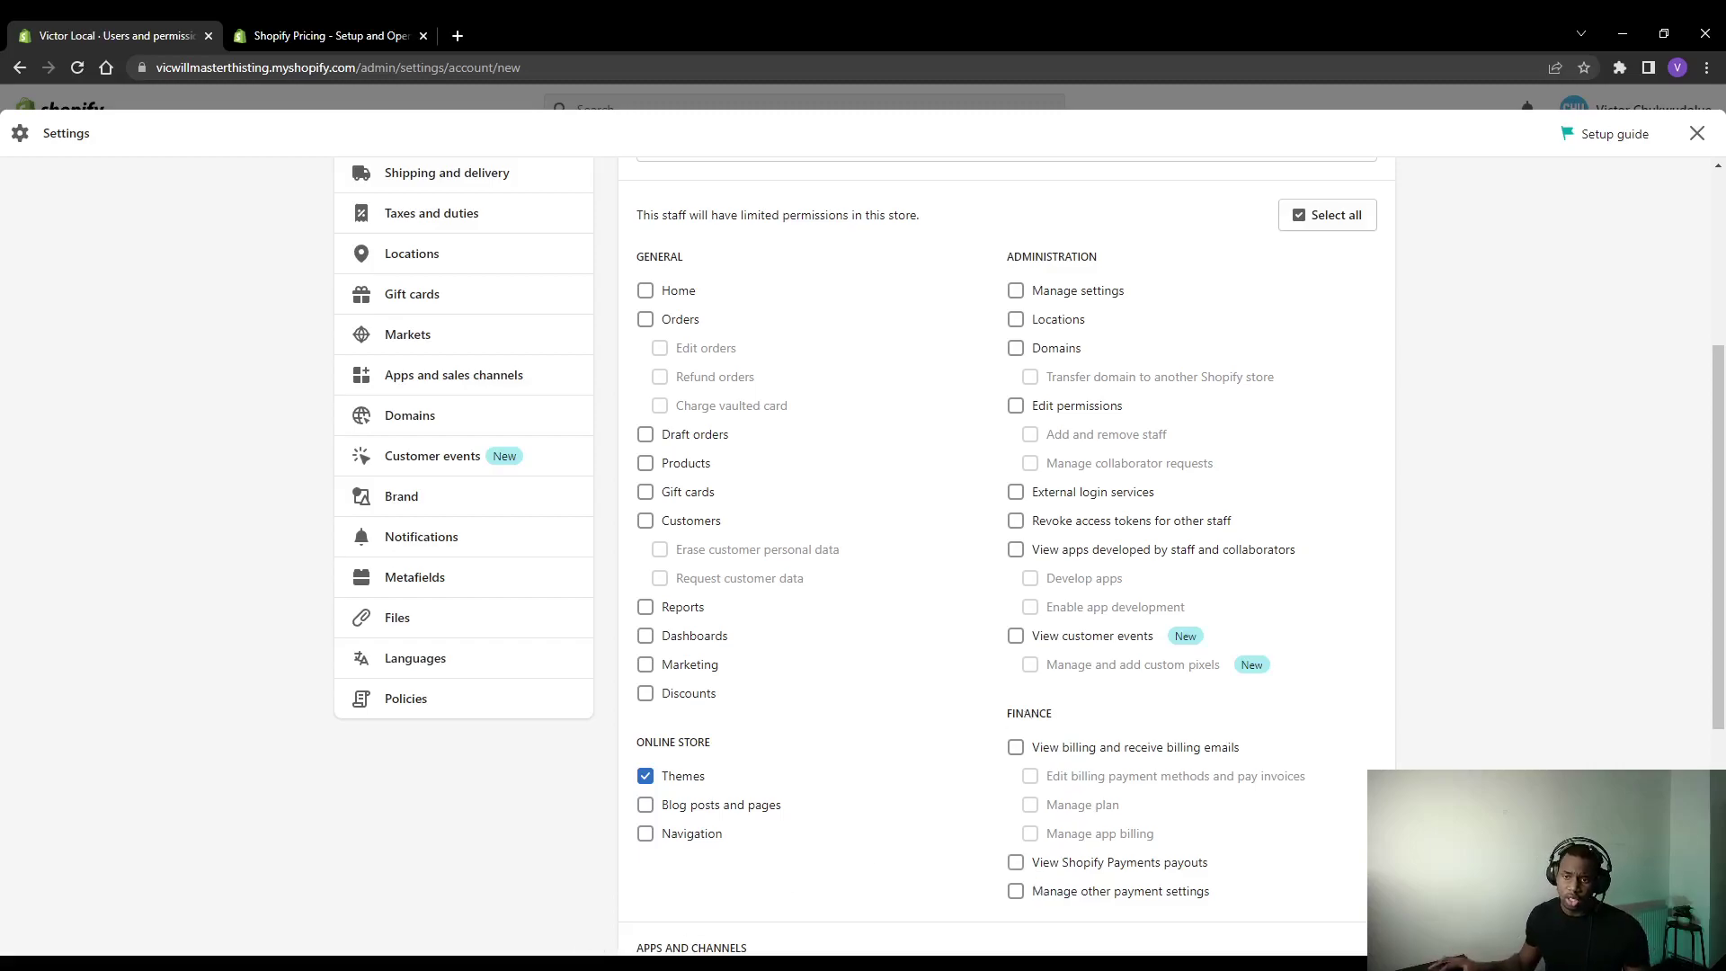
- Swap Themes for Home, Orders, Draft orders, Gift cards and Edit permissions, then abandon the invite
click(685, 779)
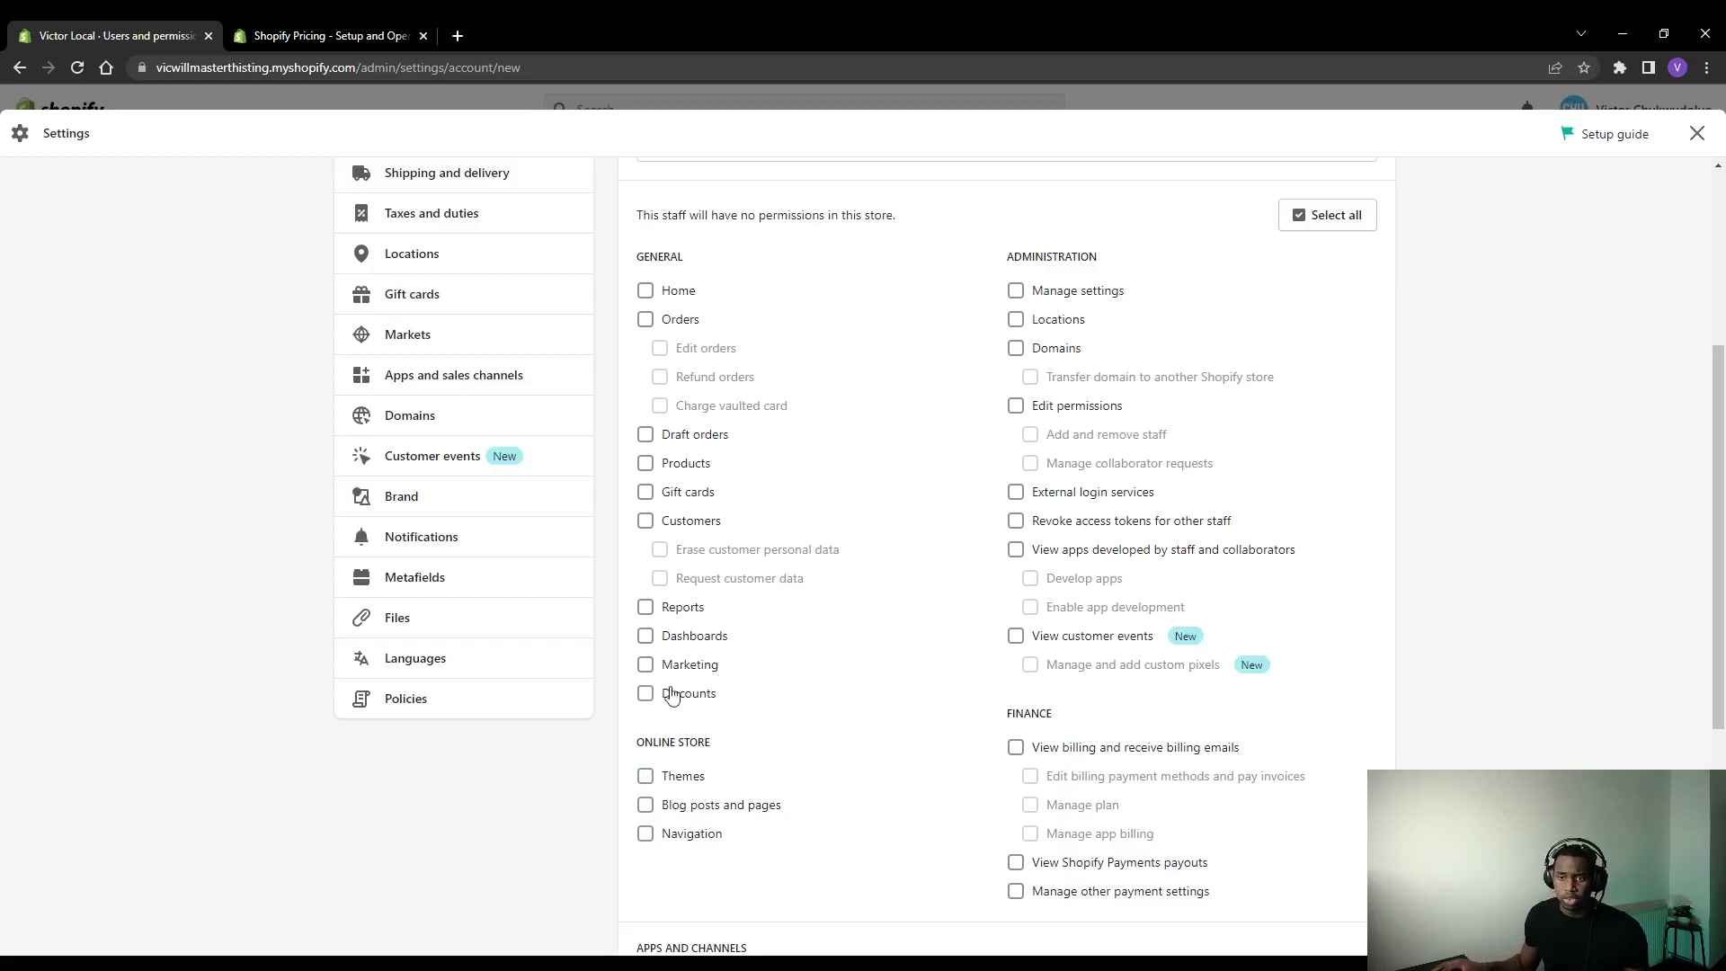
click(669, 292)
click(669, 320)
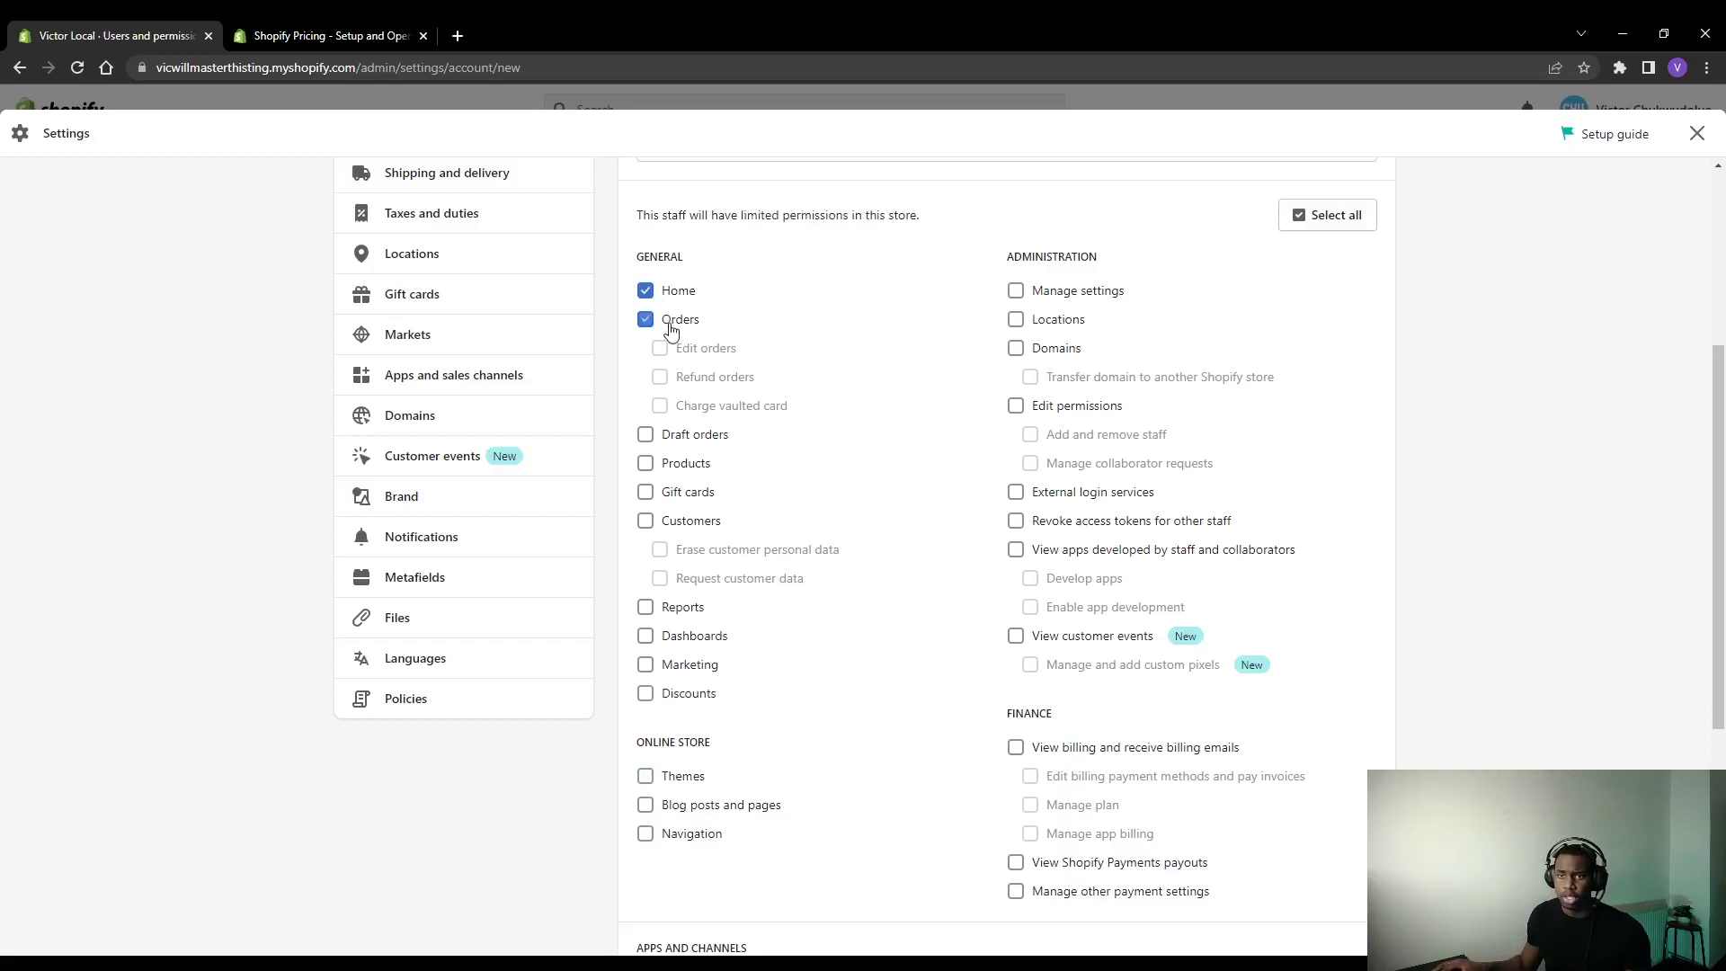
click(674, 491)
click(710, 438)
click(1017, 406)
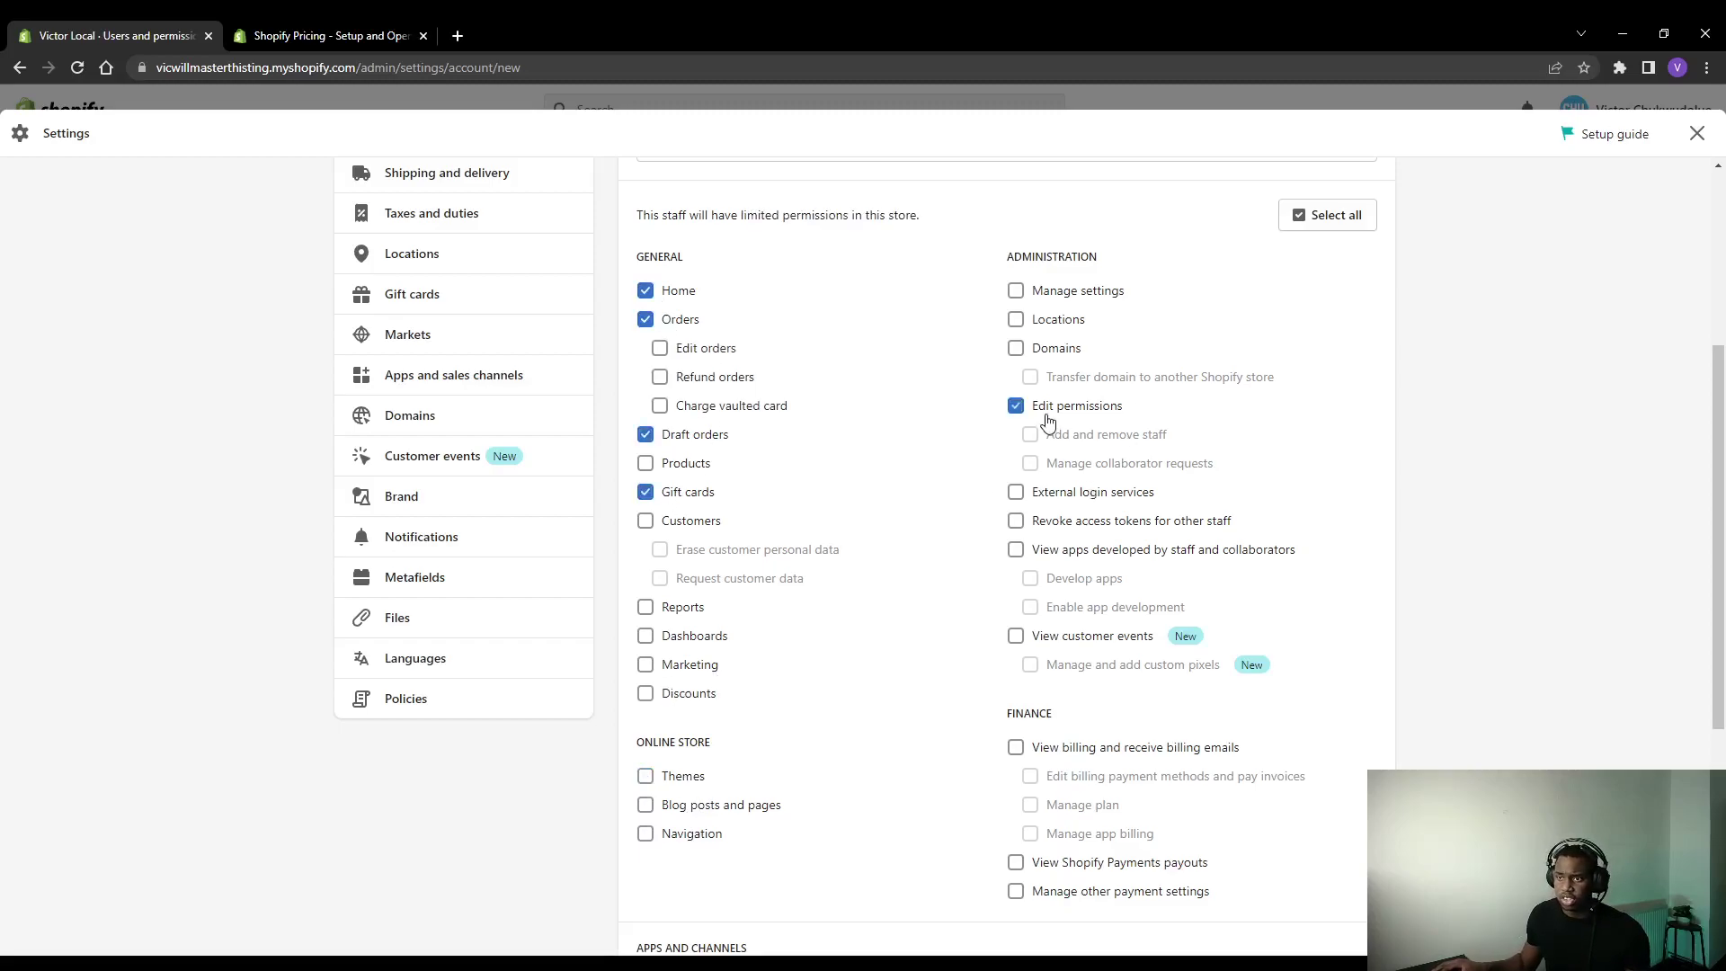
scroll(980, 530, up, 4)
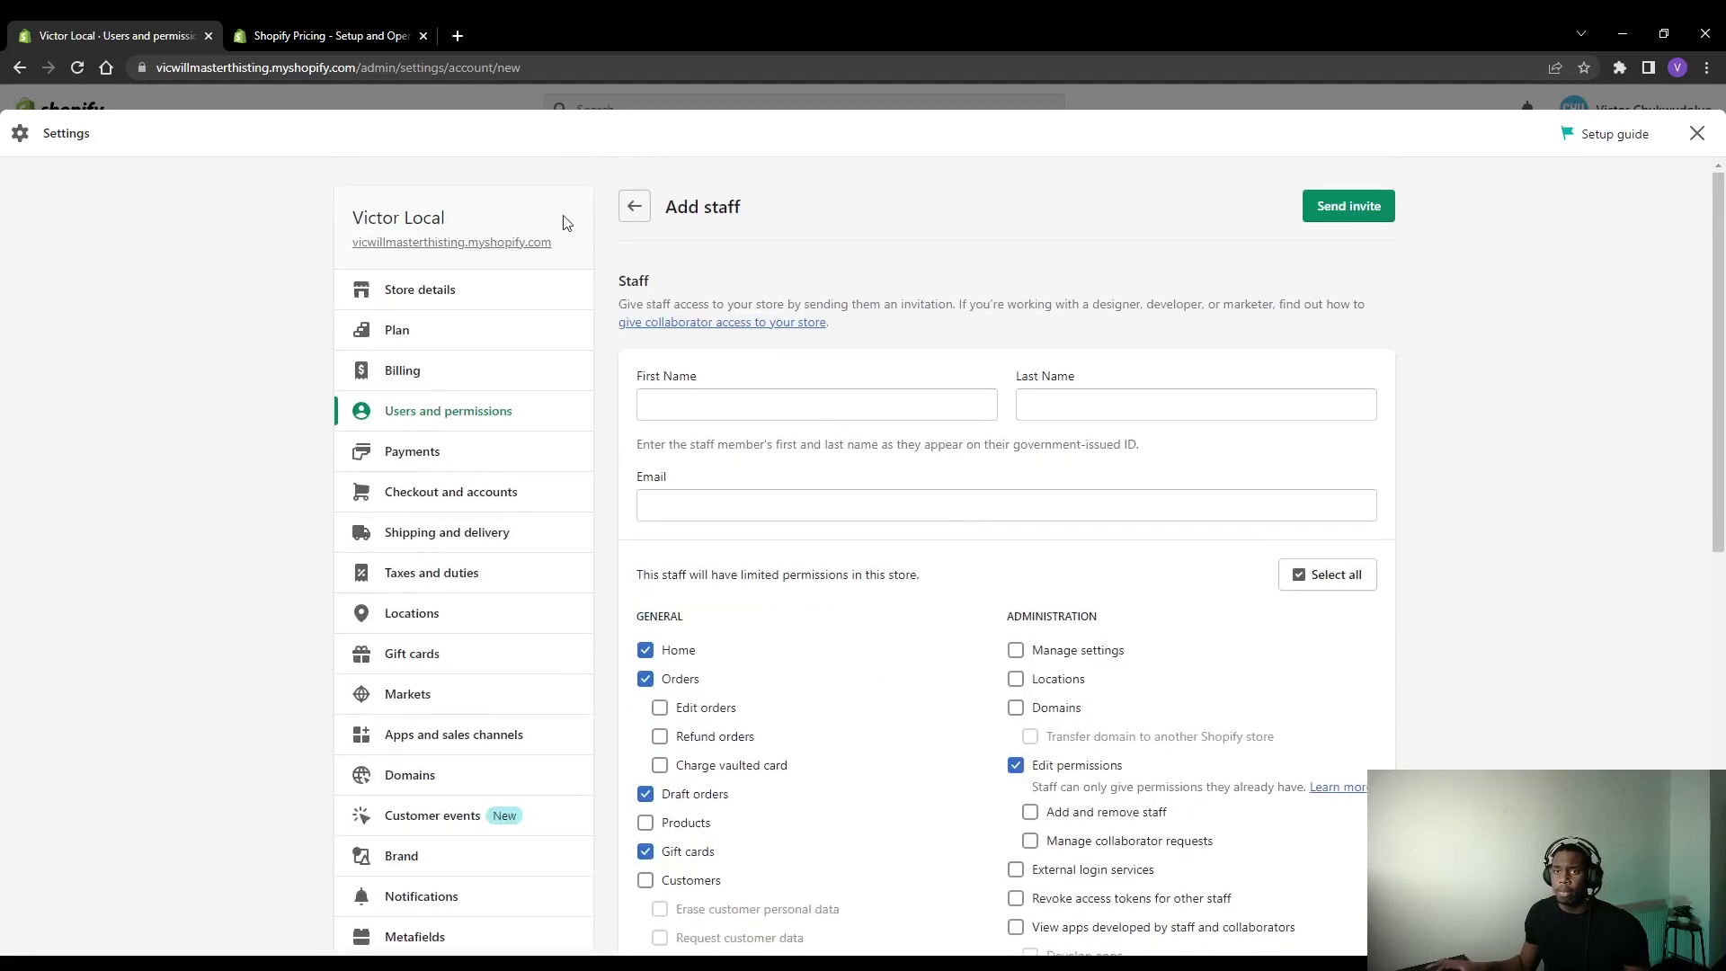
click(629, 206)
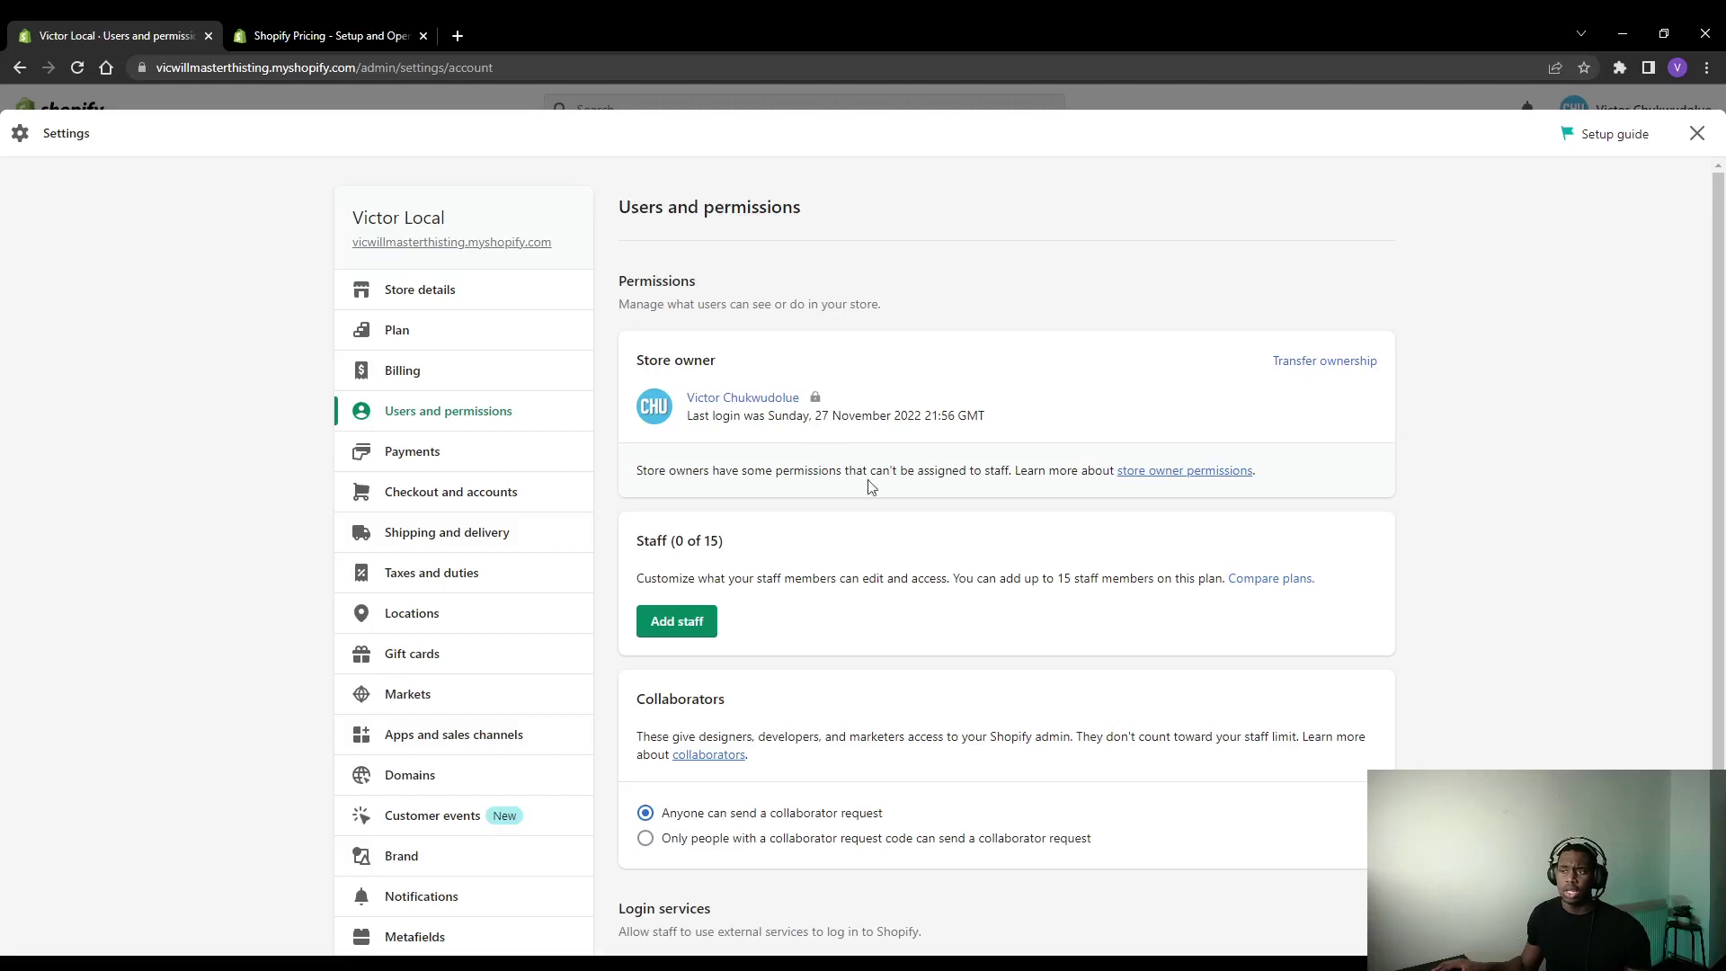
- Open the store owner's profile from the Store owner section
click(774, 404)
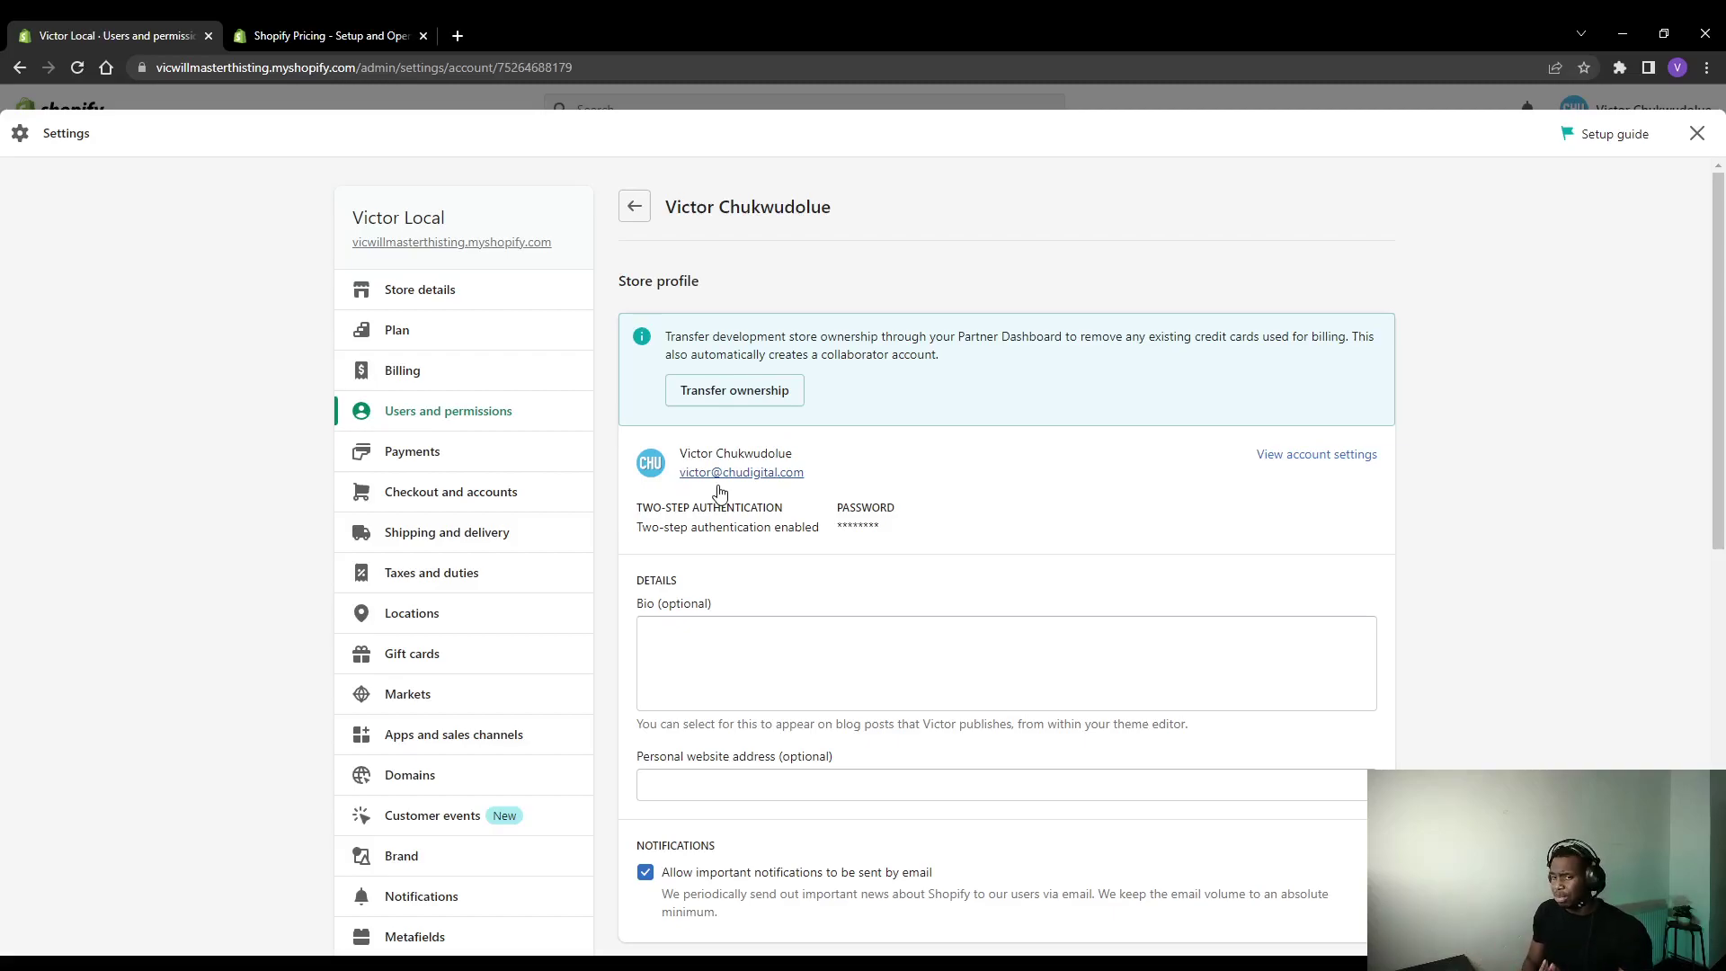
- Return to Users and permissions and highlight part of the Collaborators description
click(635, 208)
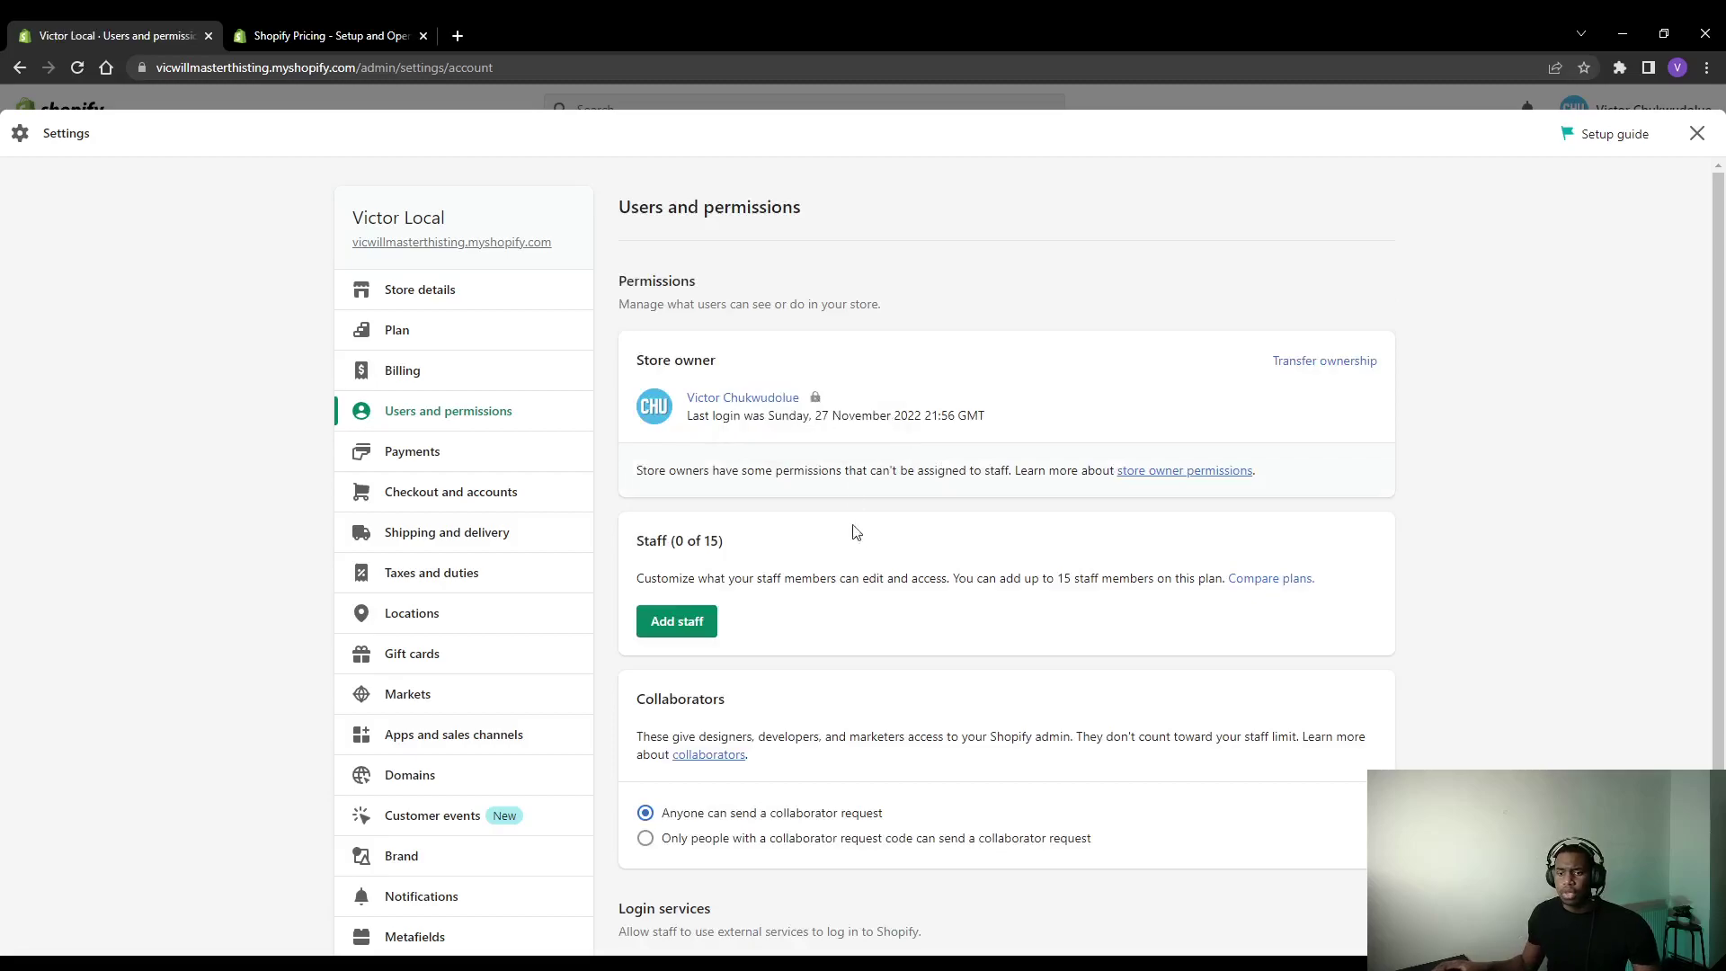
scroll(878, 605, down, 2)
scroll(905, 626, up, 2)
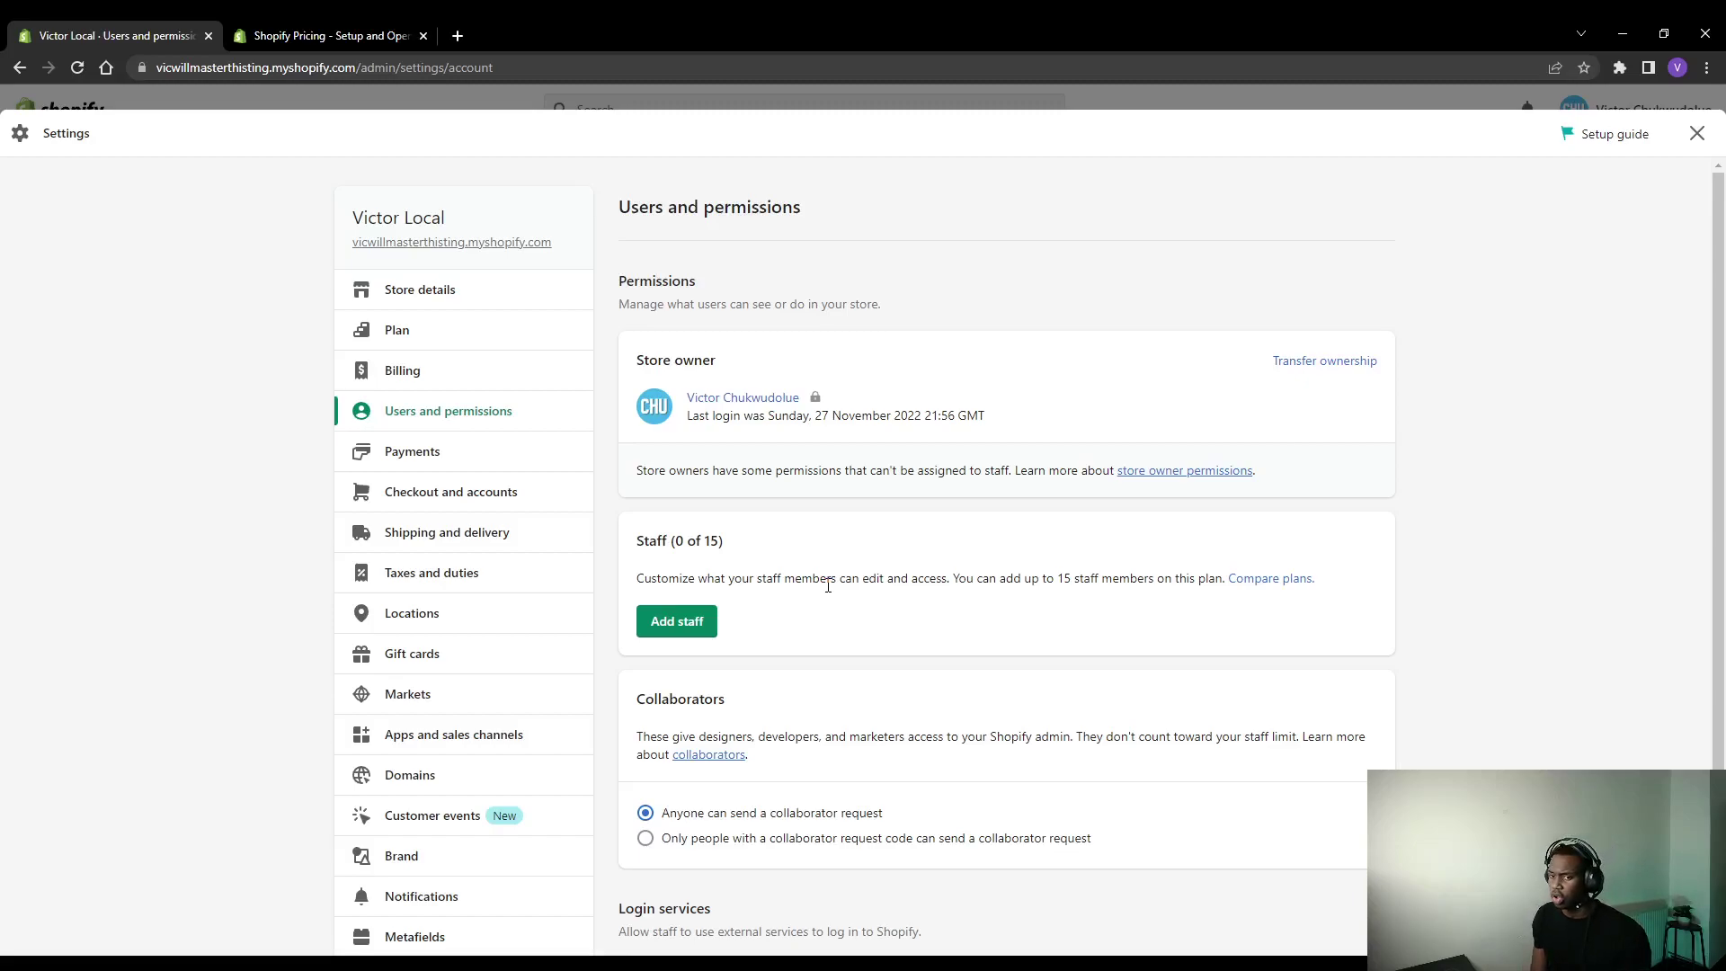
drag(728, 738, 1063, 739)
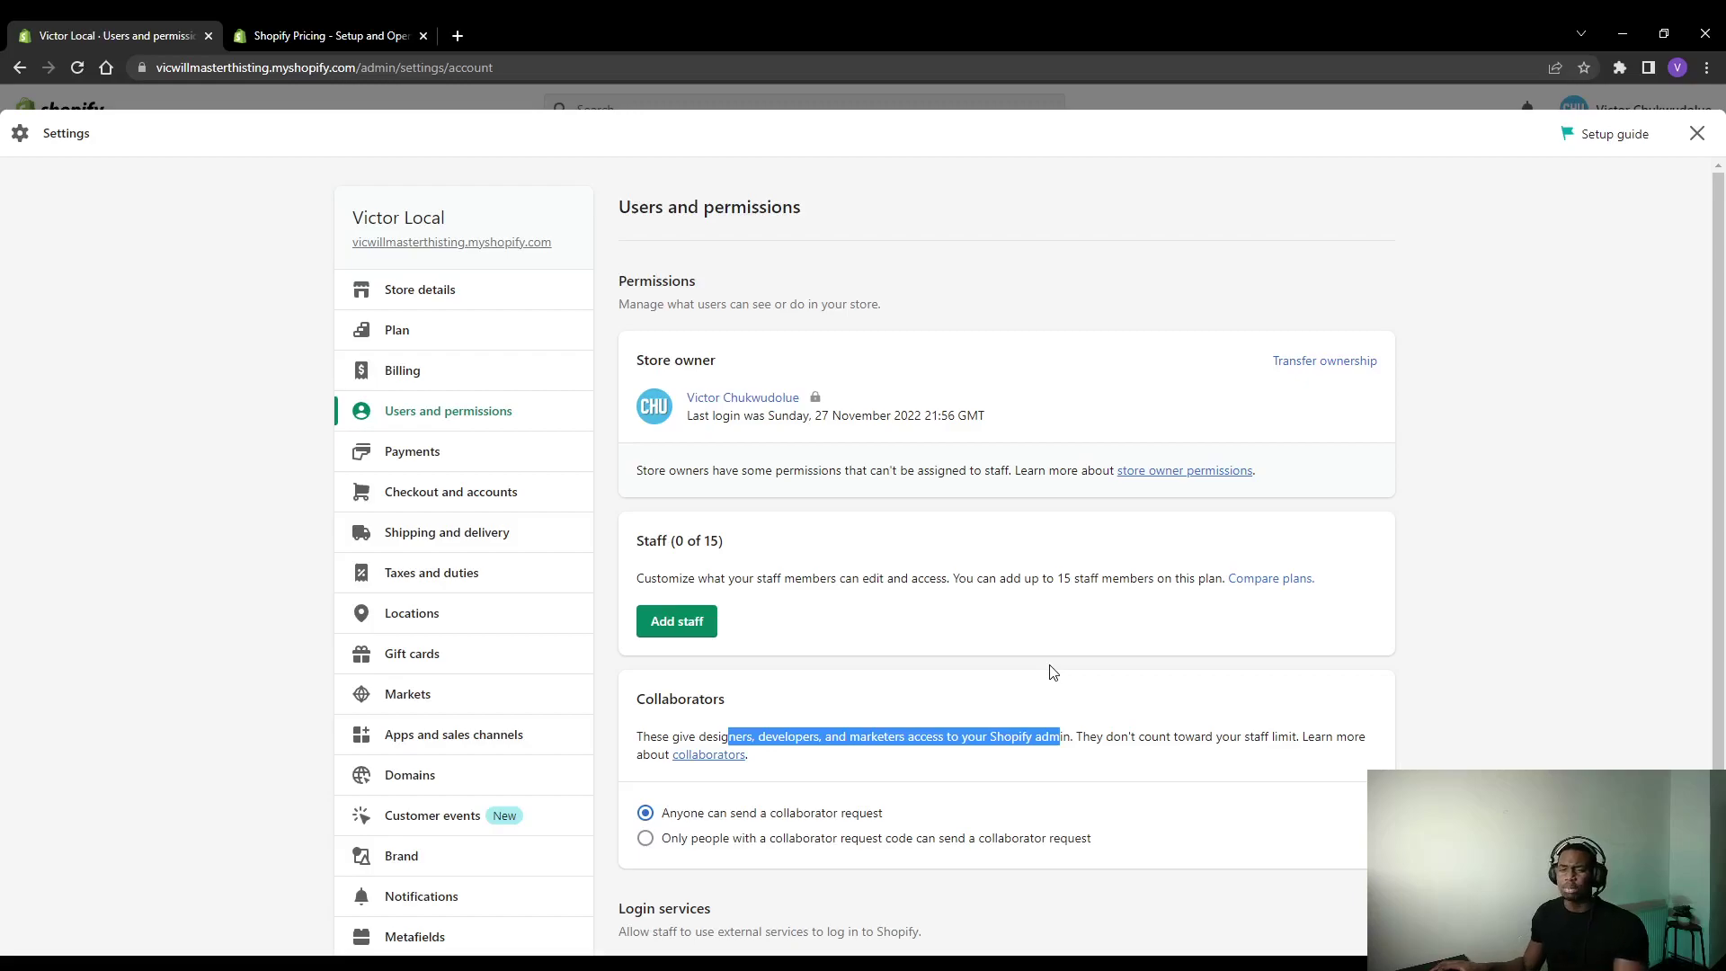
click(1146, 743)
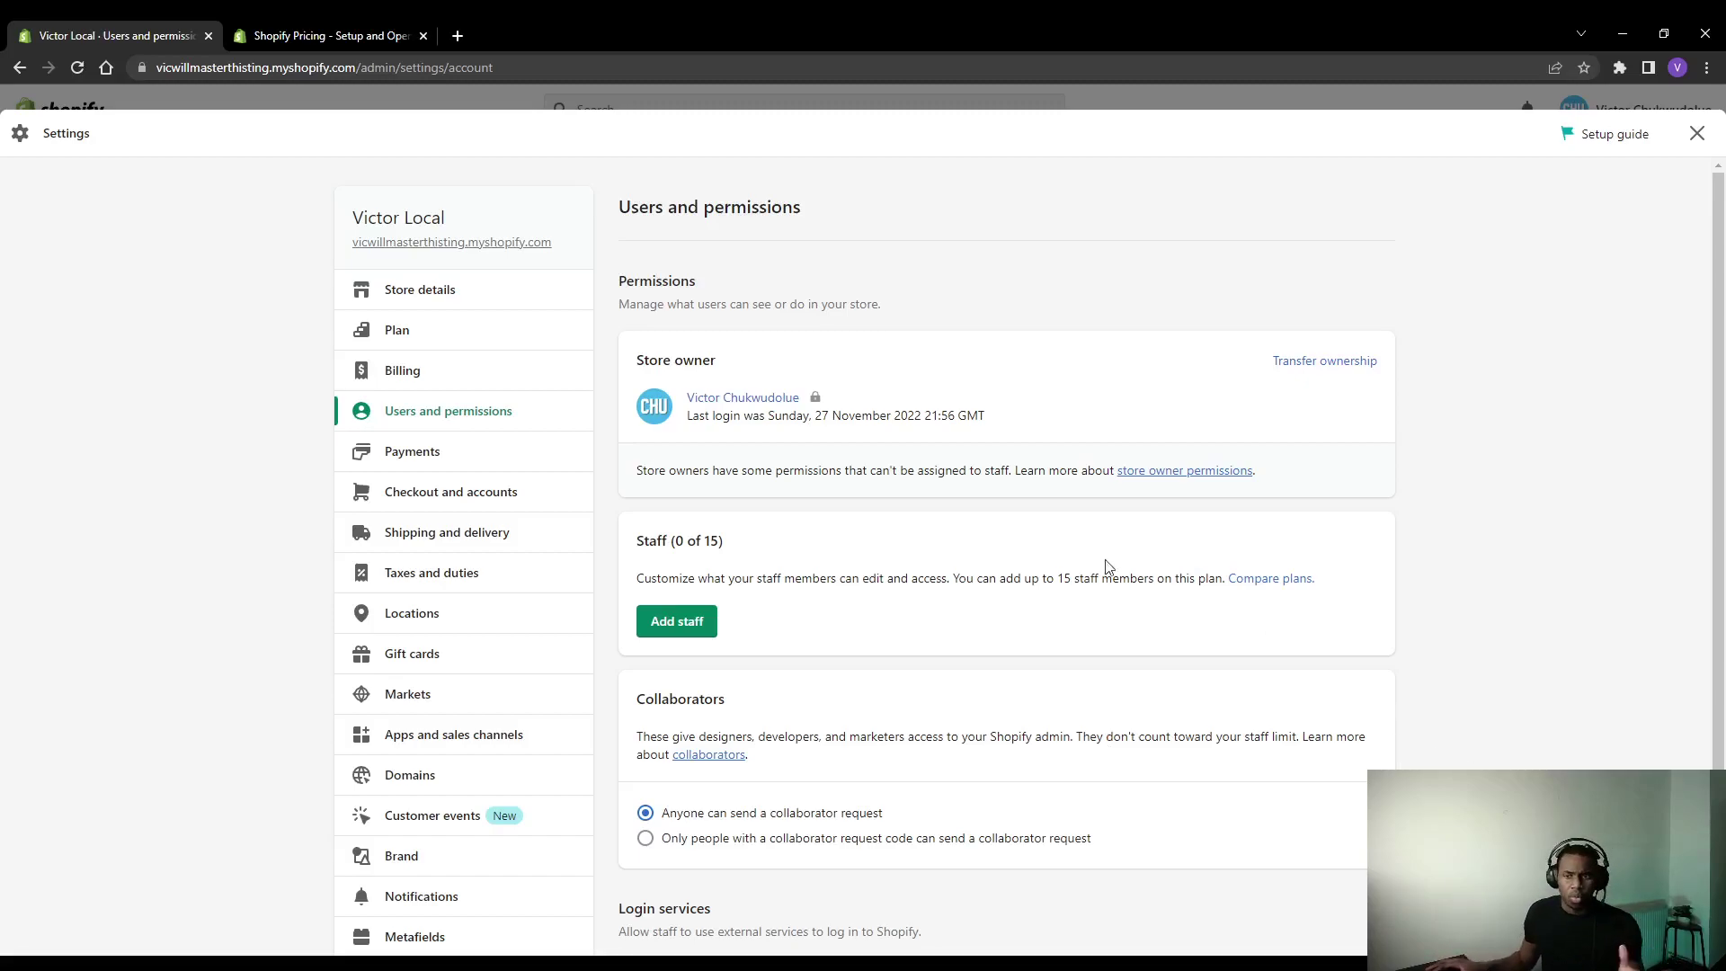
- Select the store subdomain in the web address, then briefly open and leave the Add staff form
double_click(255, 69)
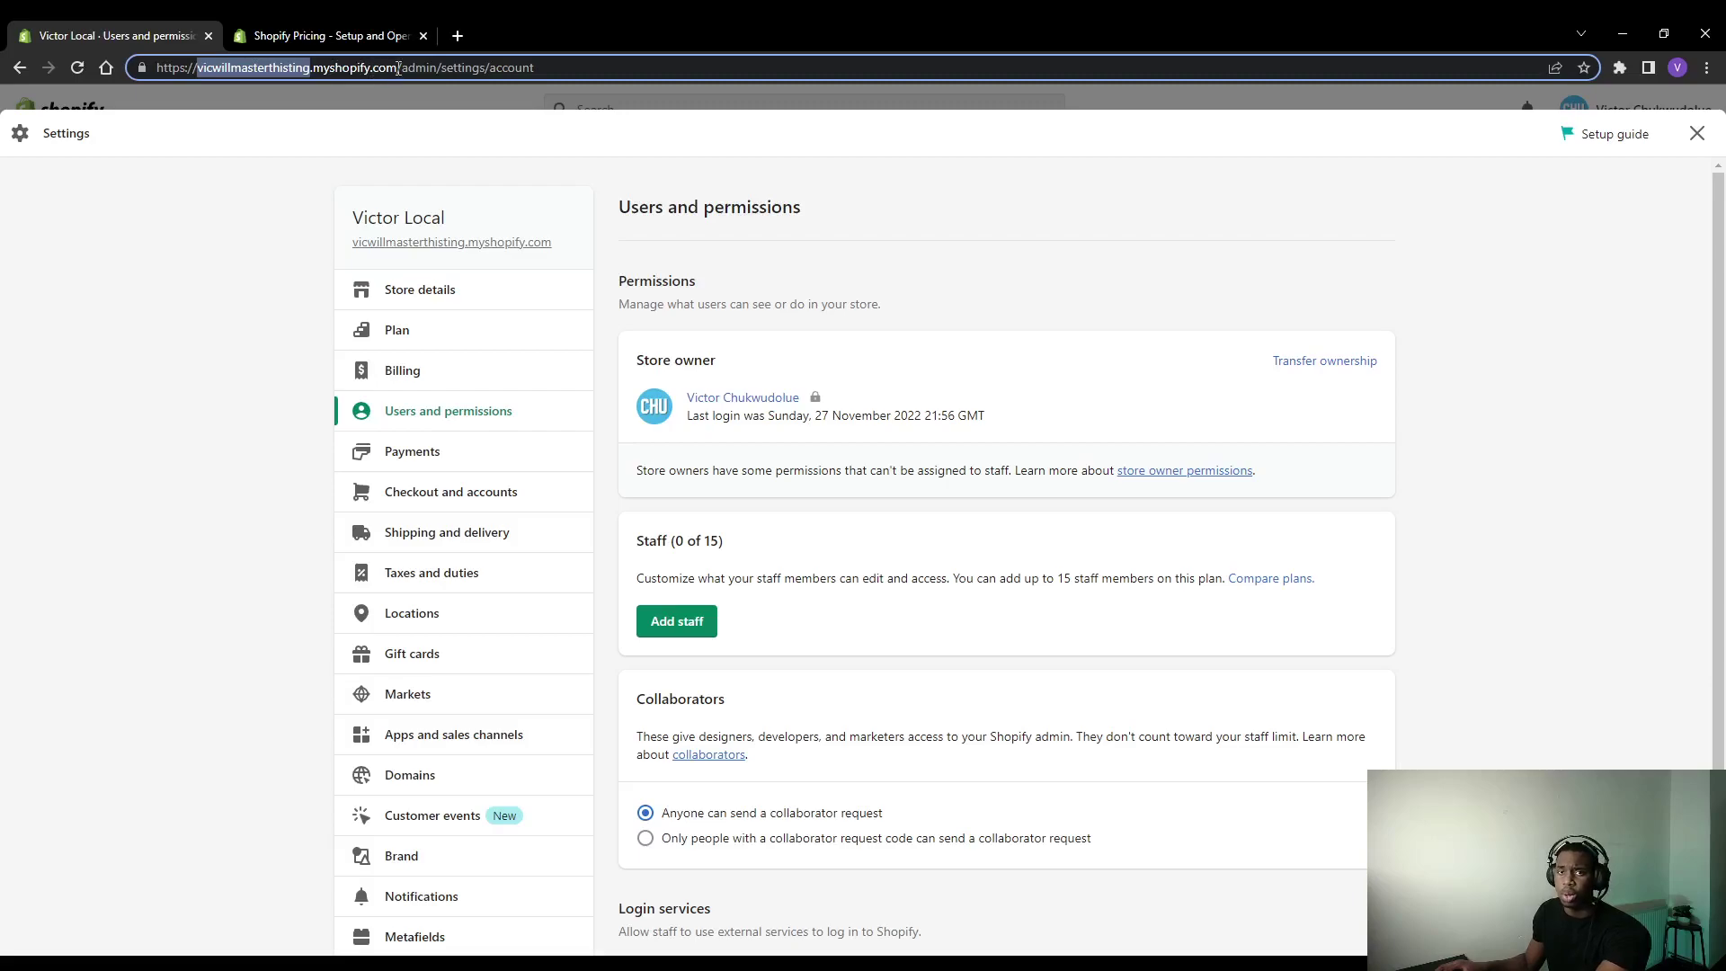
scroll(935, 566, down, 2)
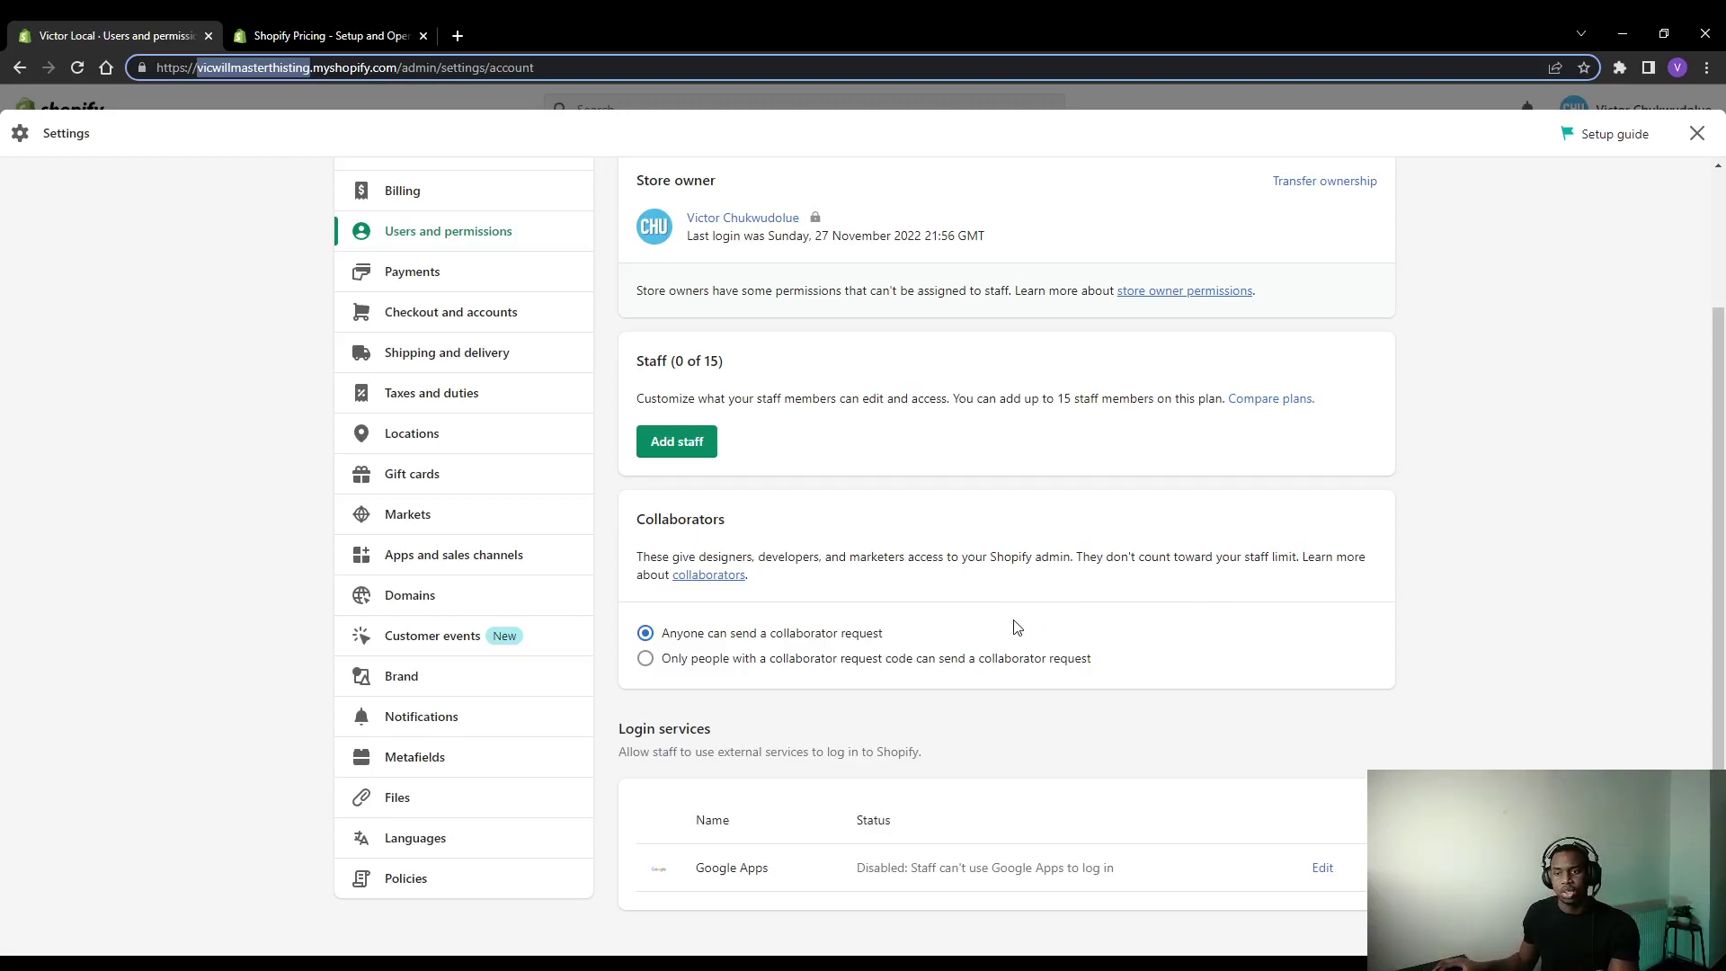
scroll(739, 585, up, 2)
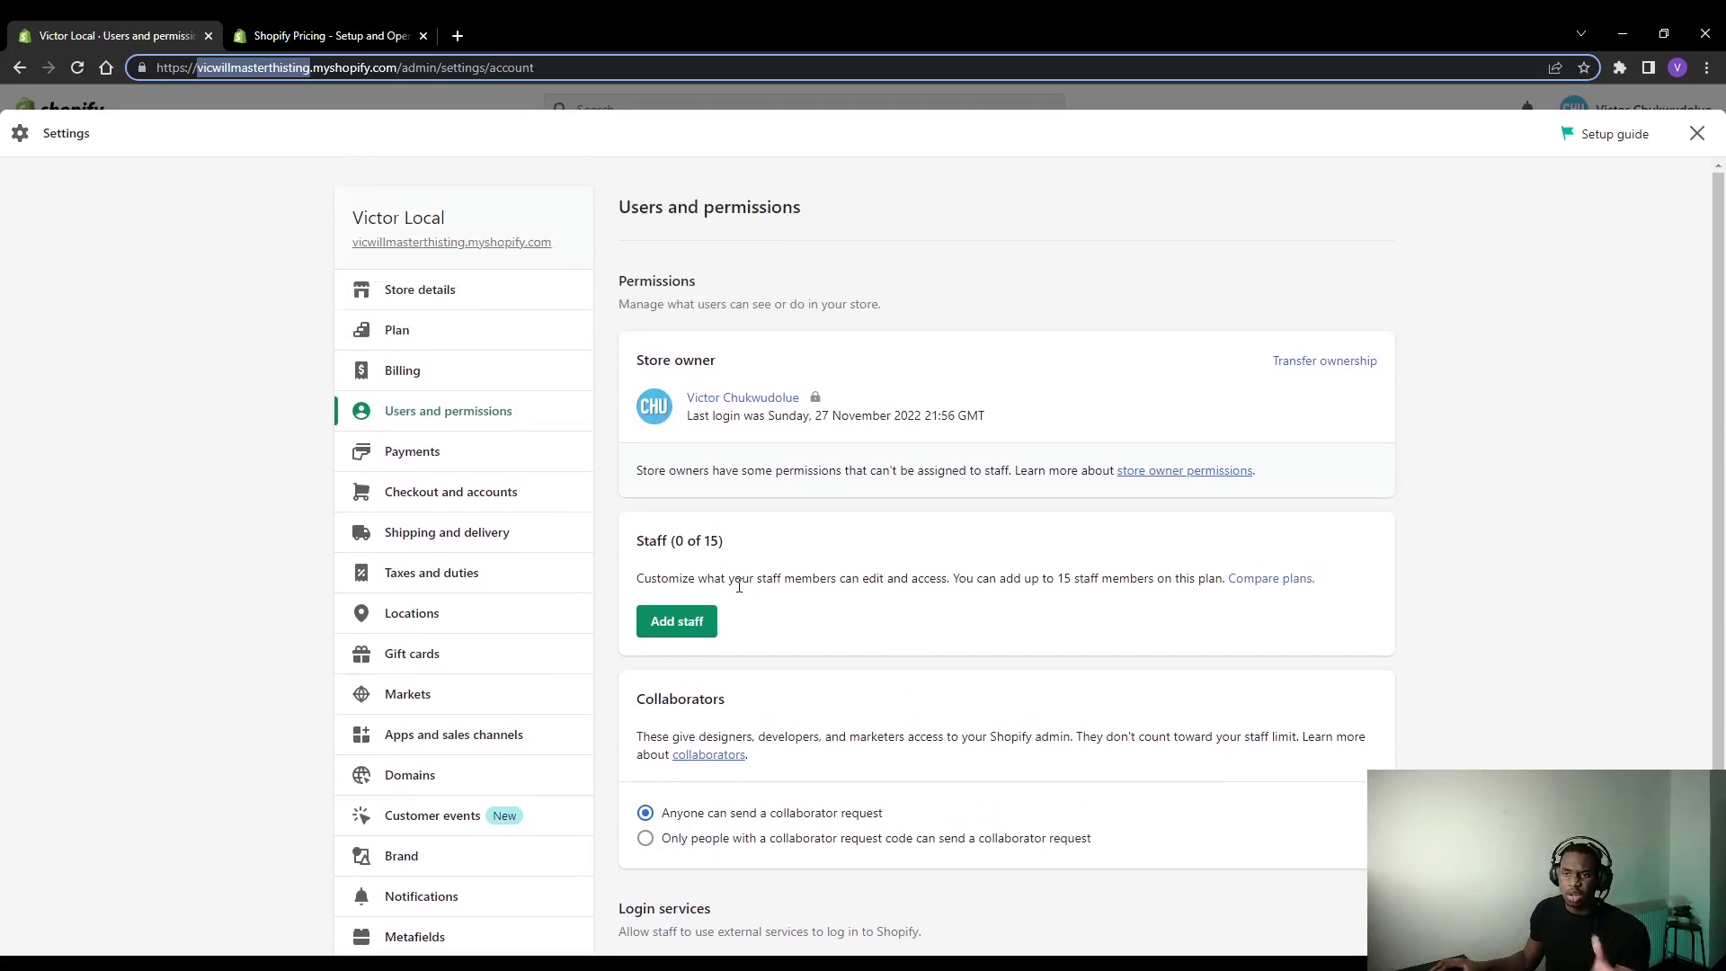
click(677, 621)
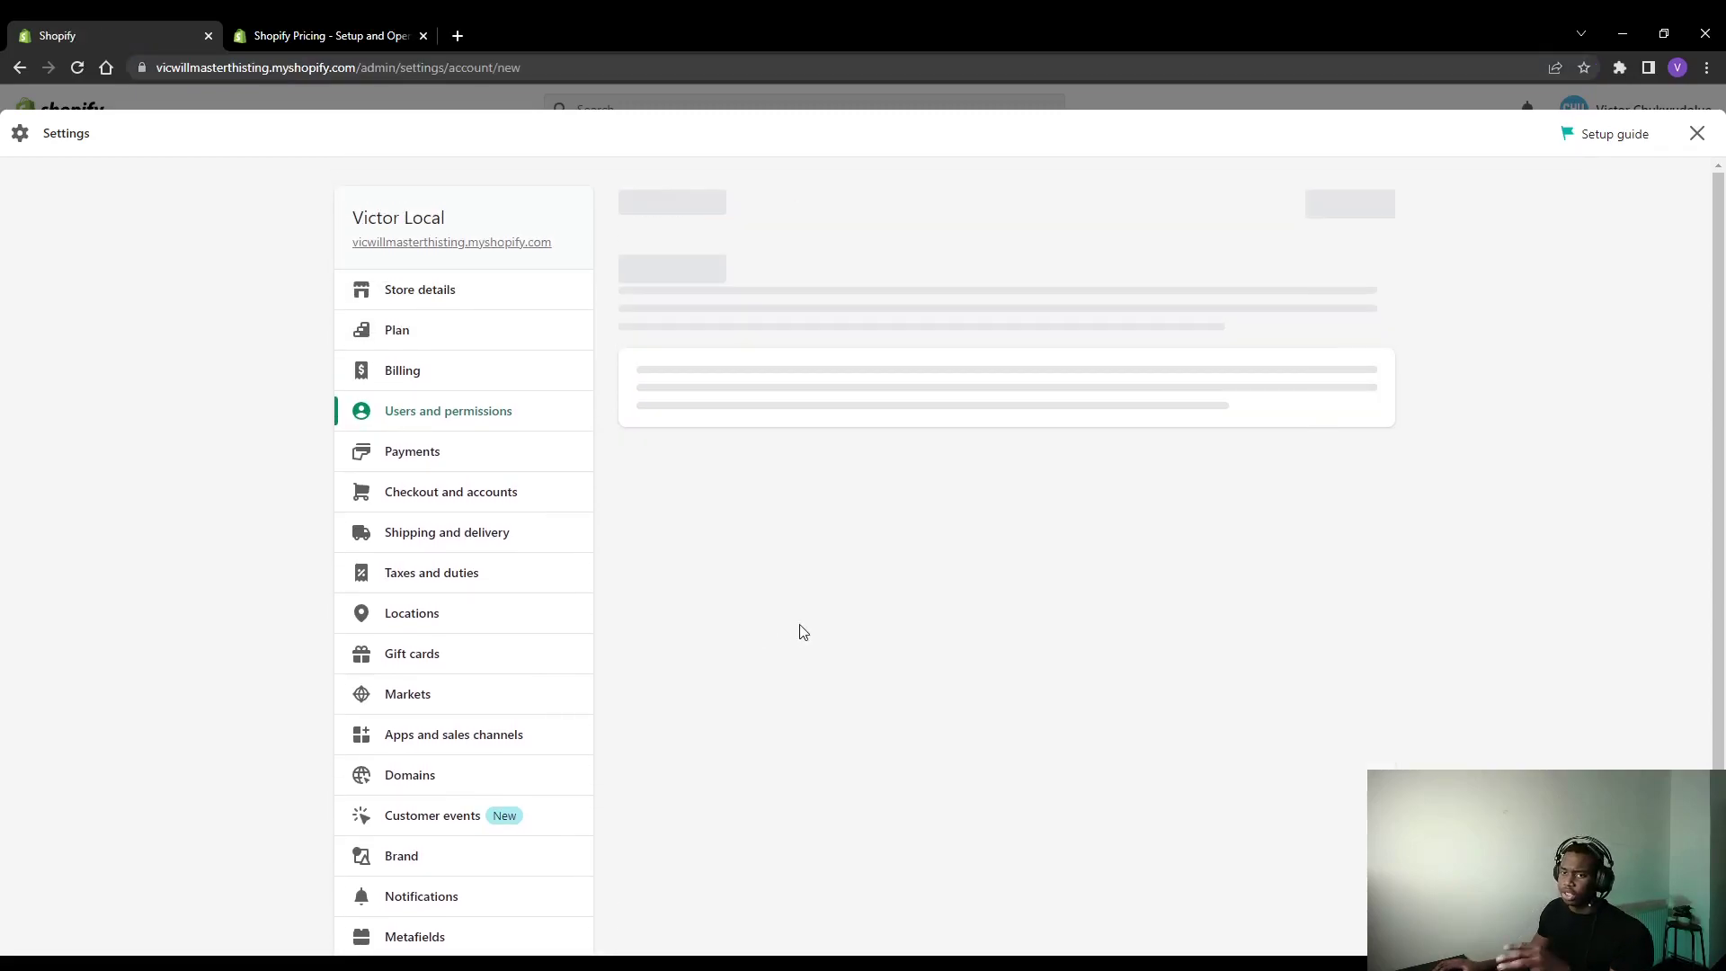
click(632, 206)
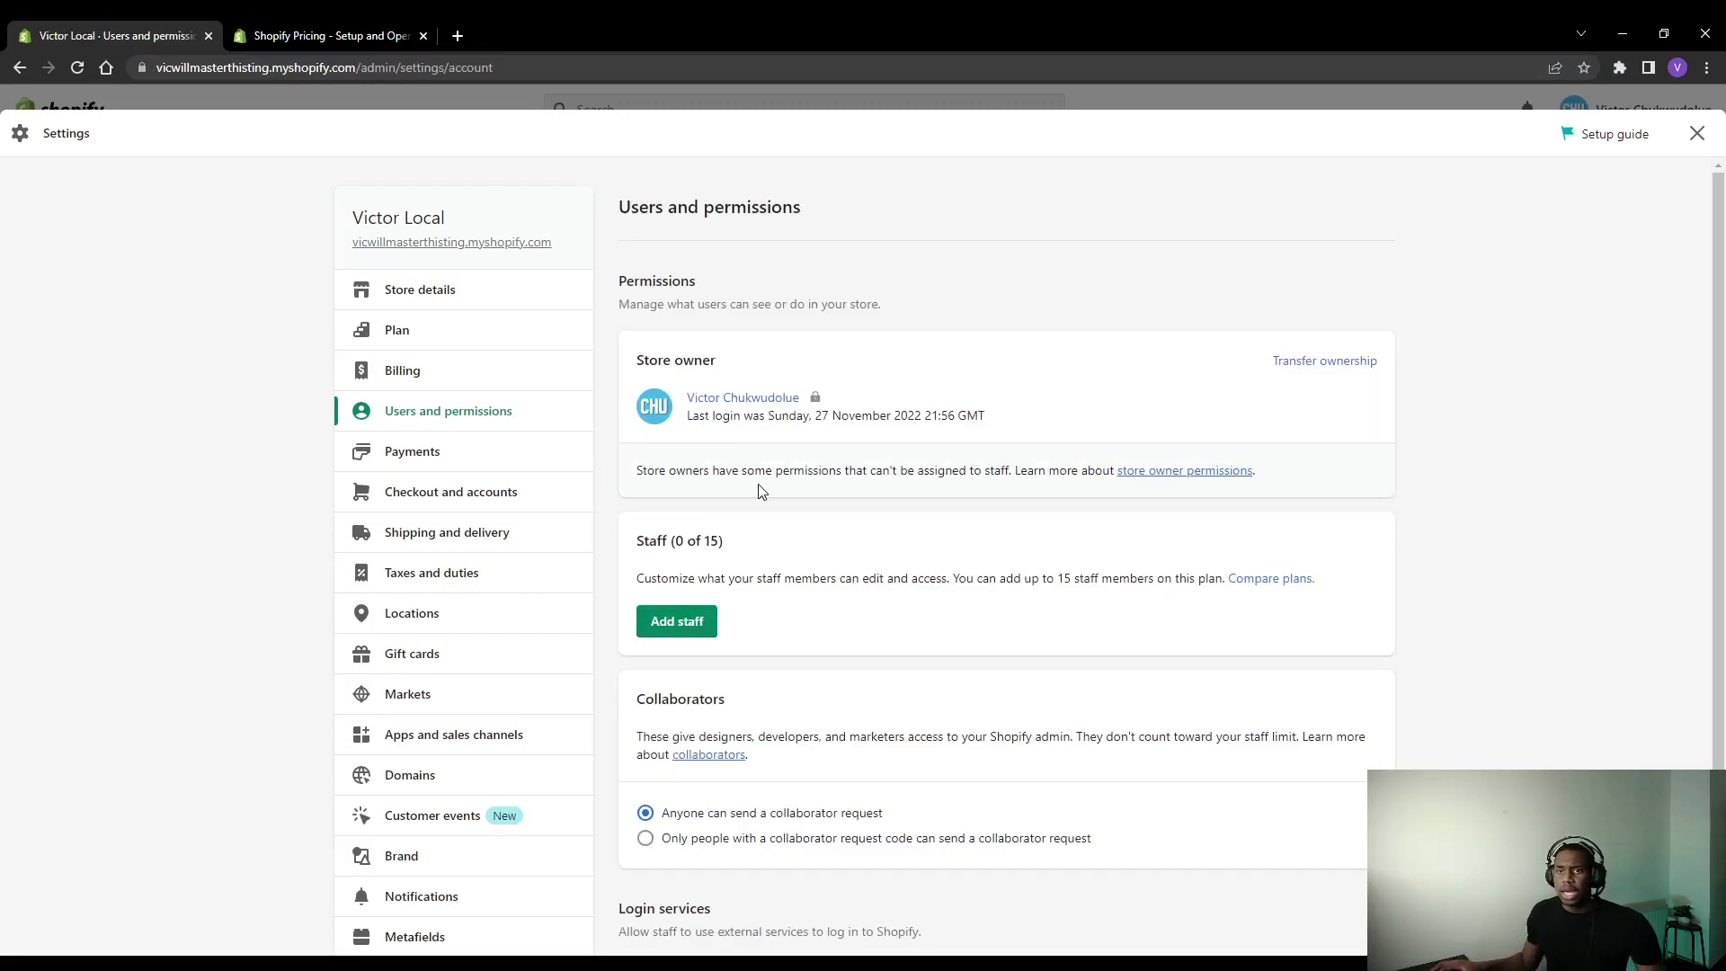
scroll(478, 374, down, 1)
- Open the Payments settings and scroll to the Shopify Payments section
click(477, 368)
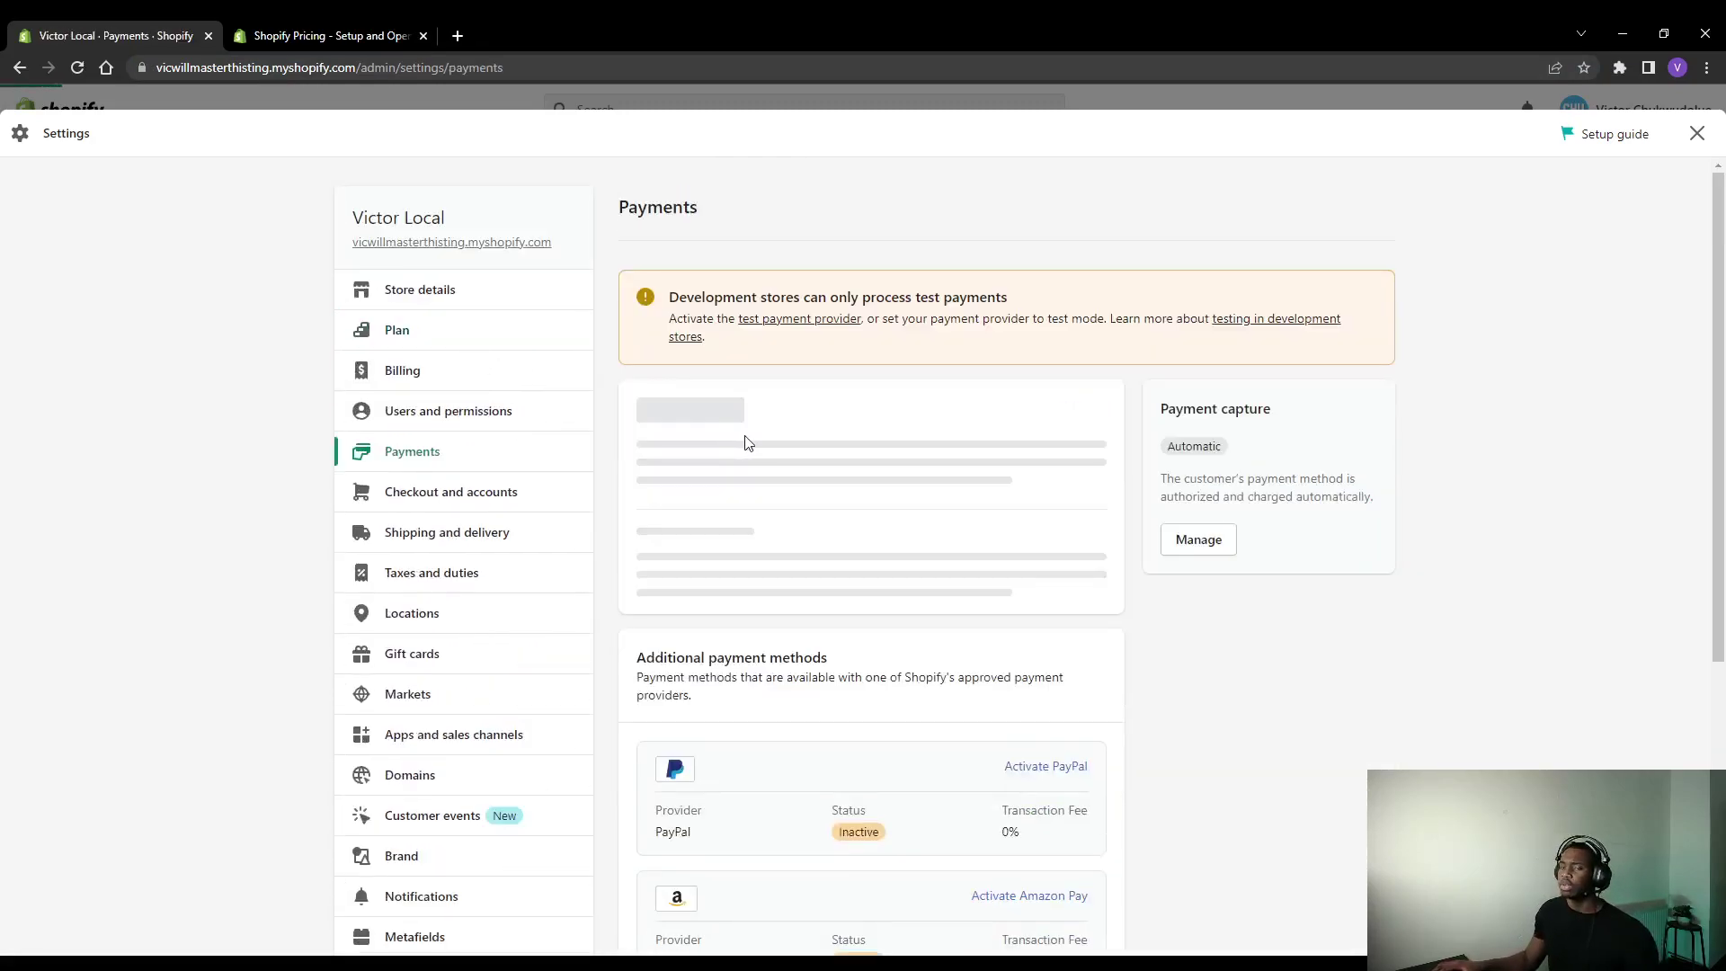
scroll(744, 442, down, 4)
scroll(812, 413, up, 4)
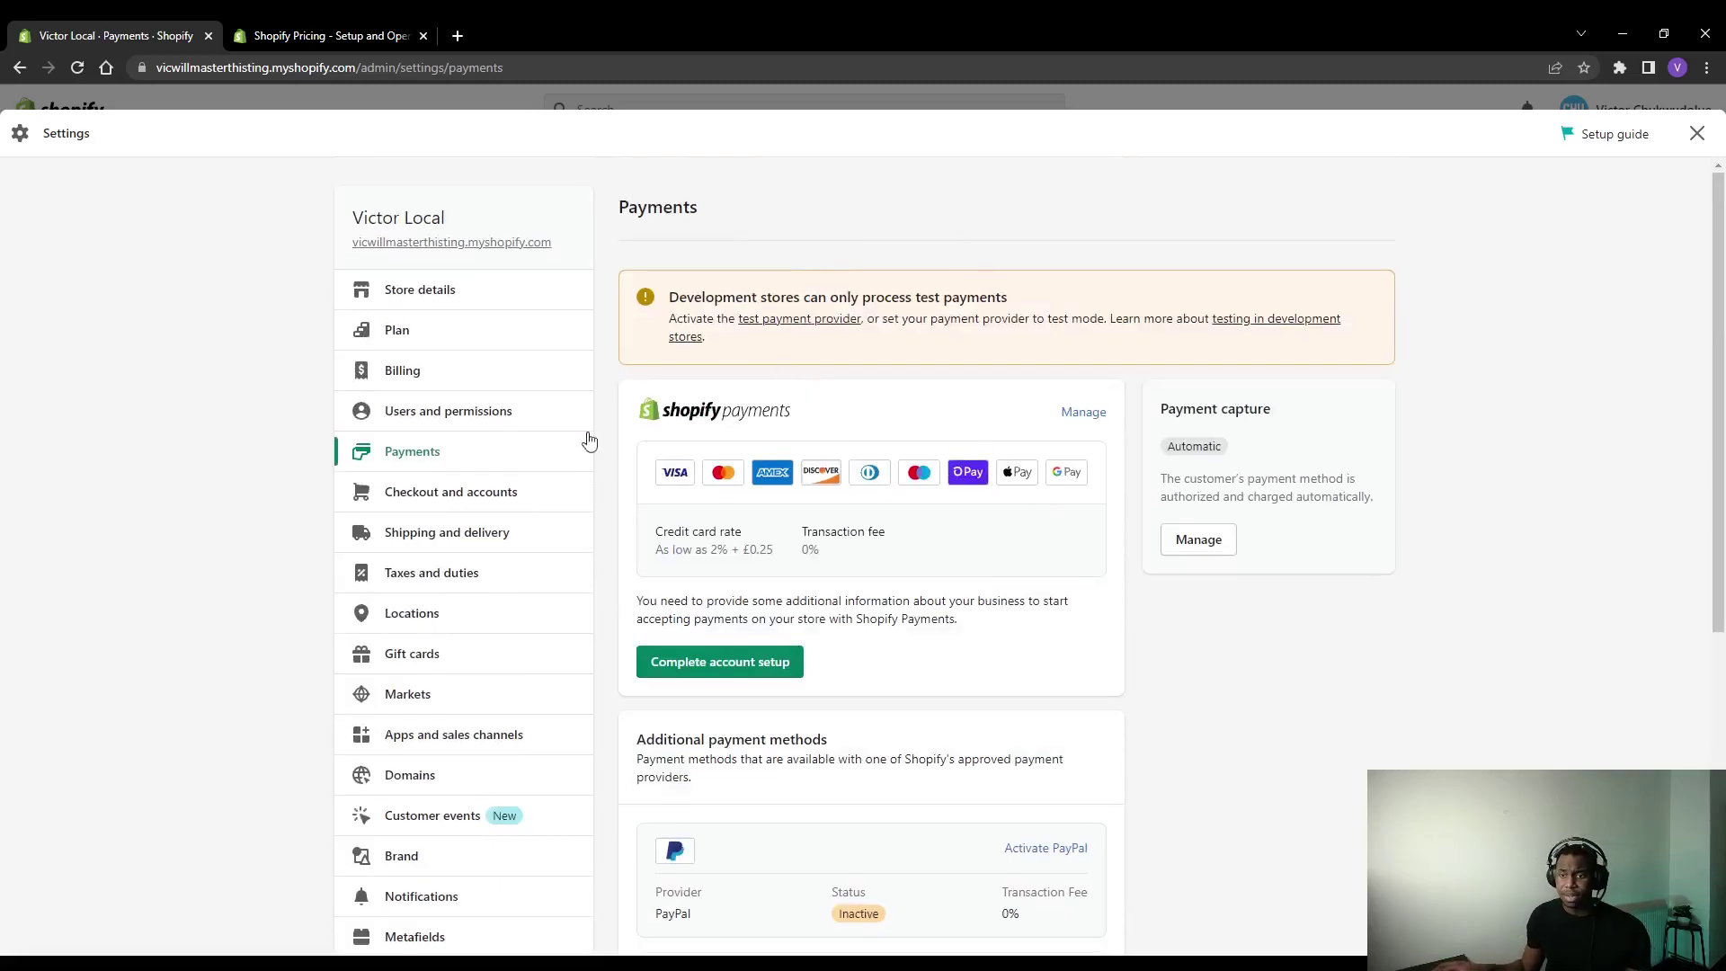
scroll(766, 481, down, 1)
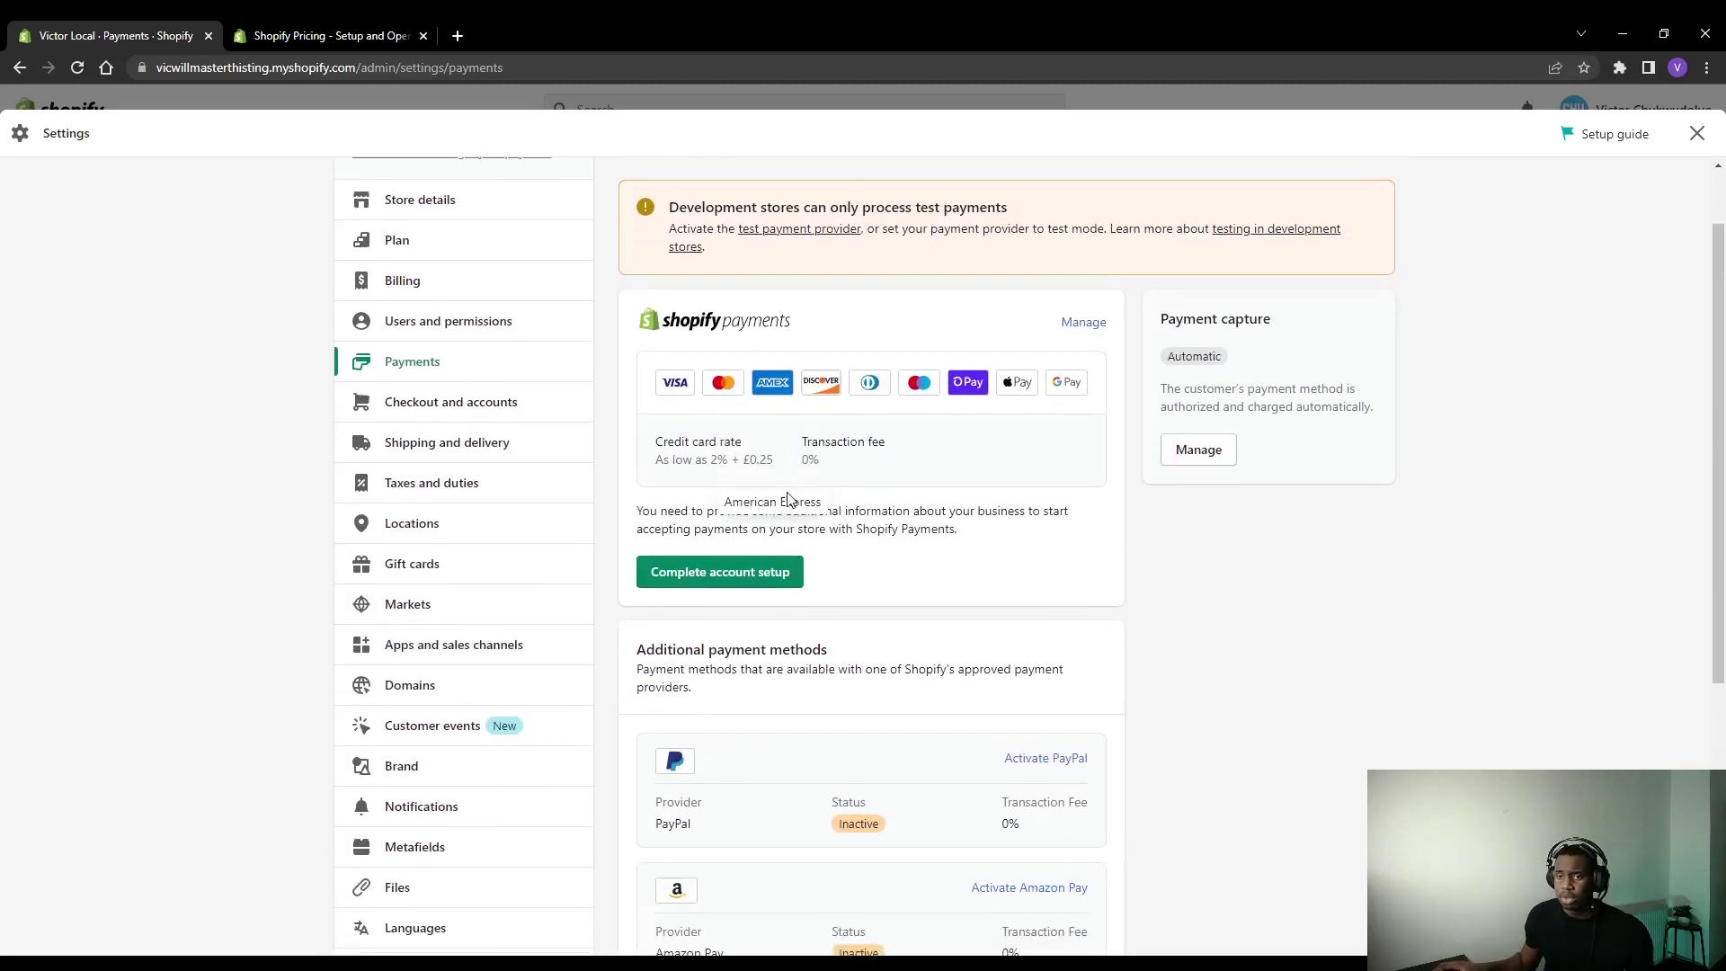
- Begin Shopify Payments account setup with business type Individual/sole trader and review the form
click(719, 576)
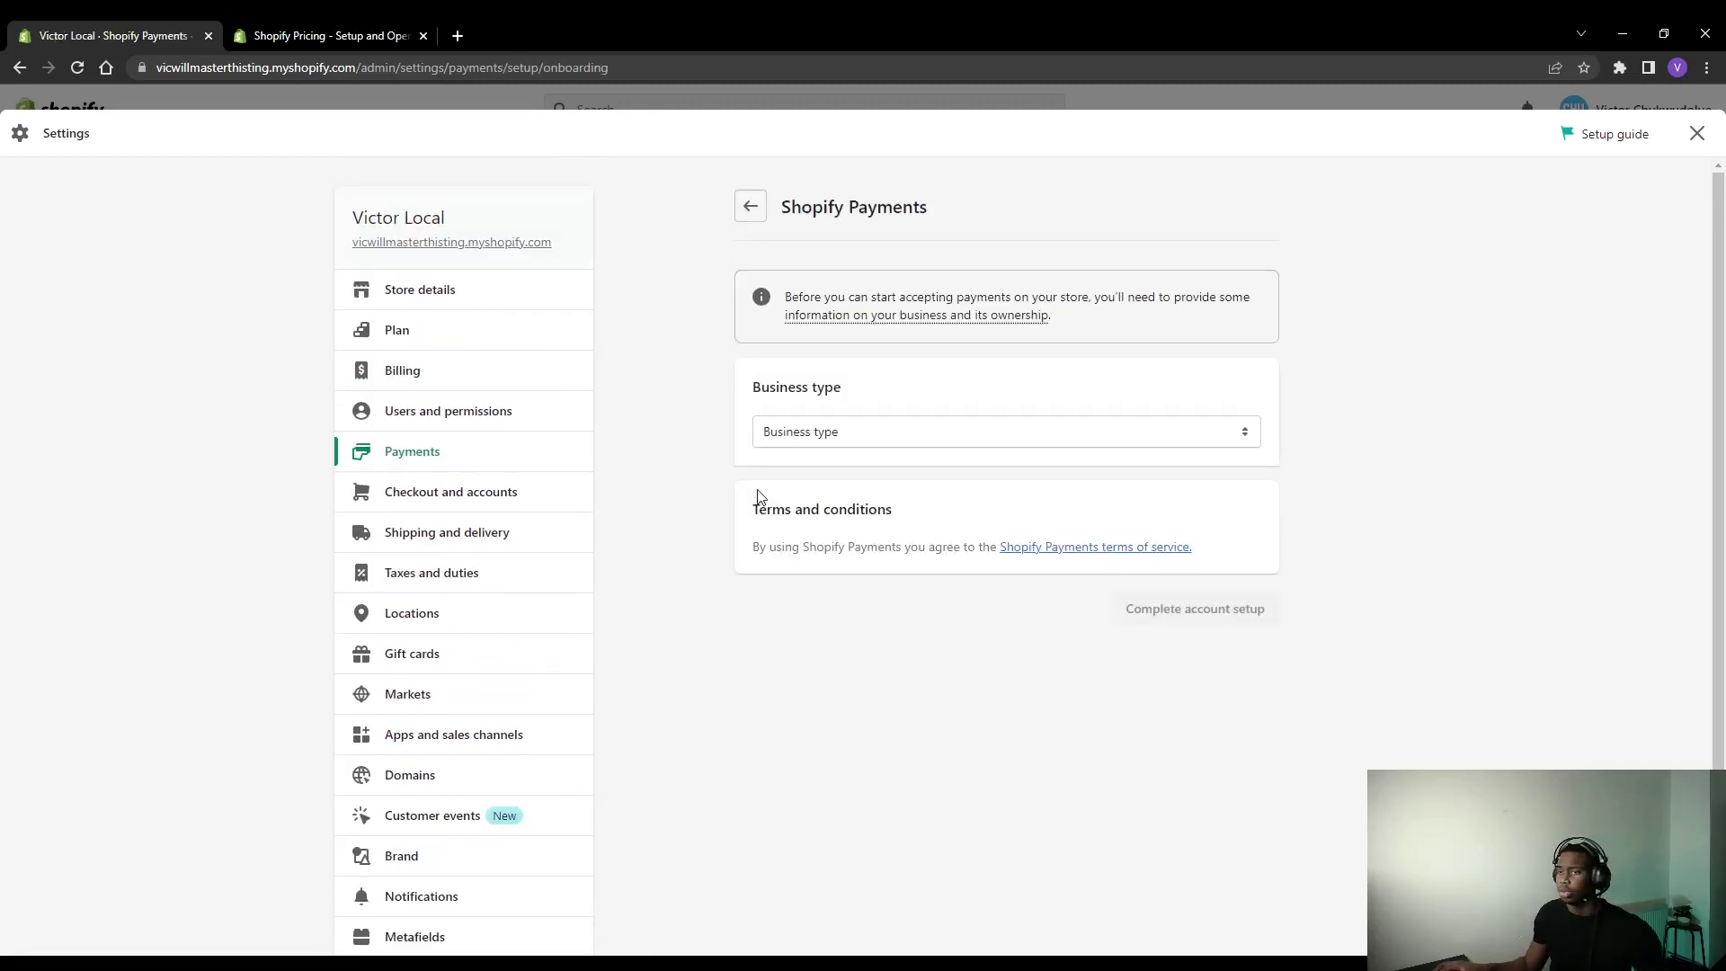
click(895, 435)
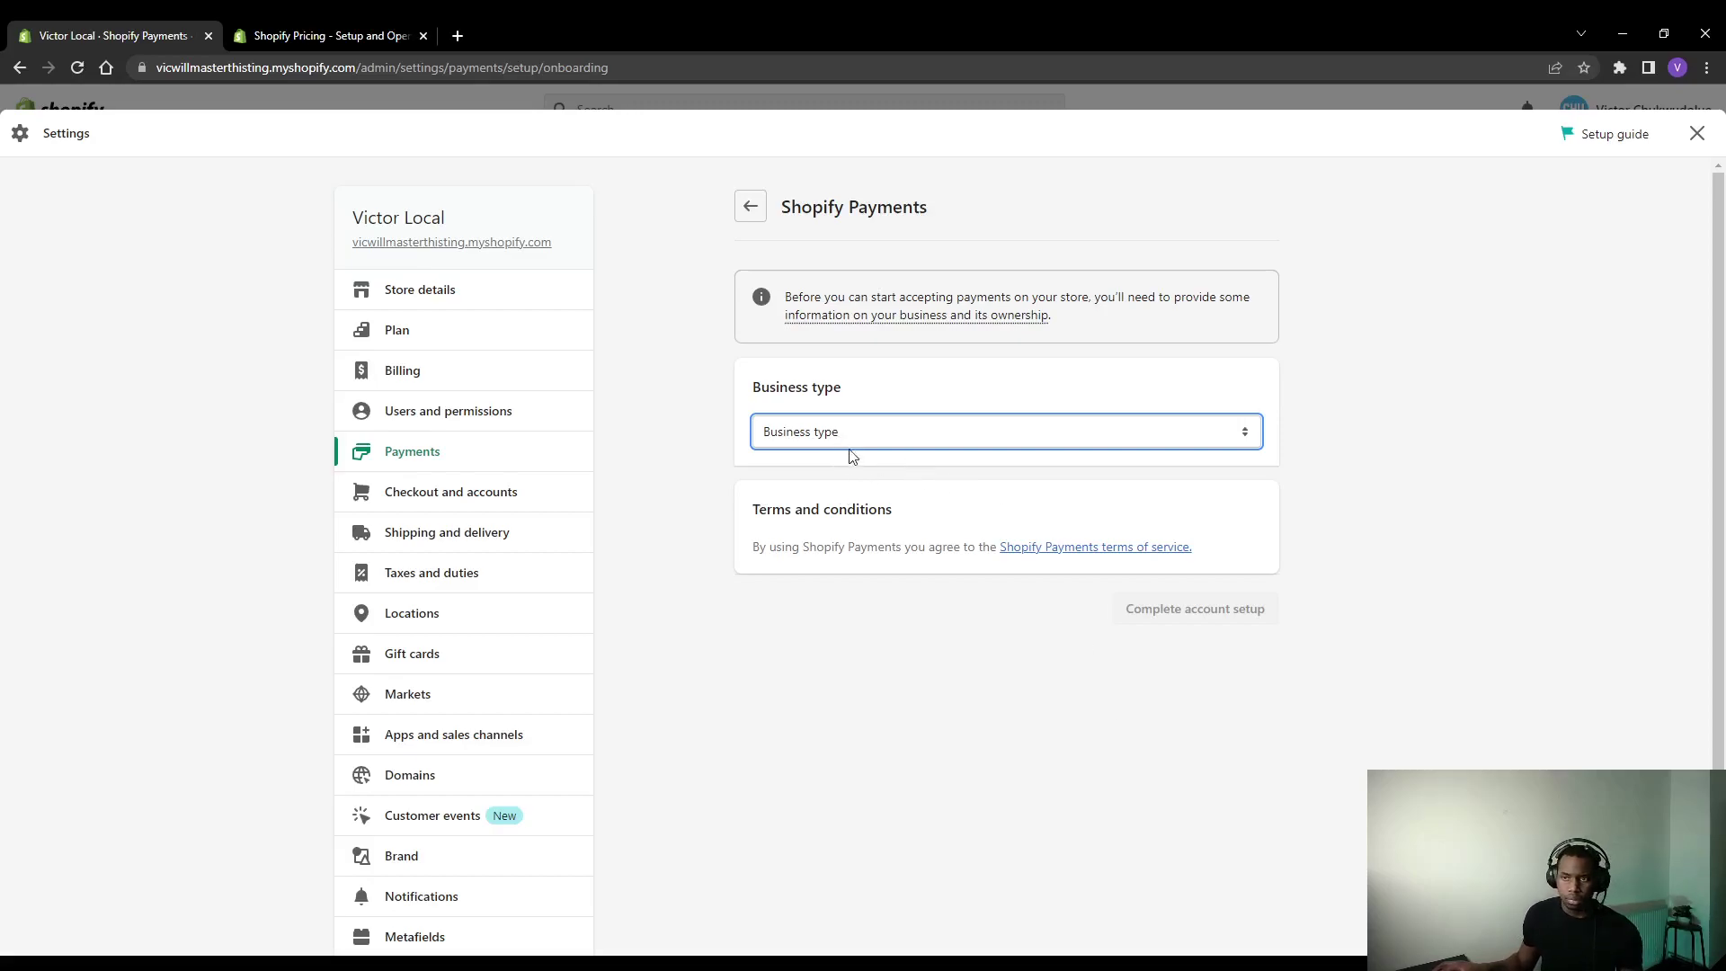
click(862, 478)
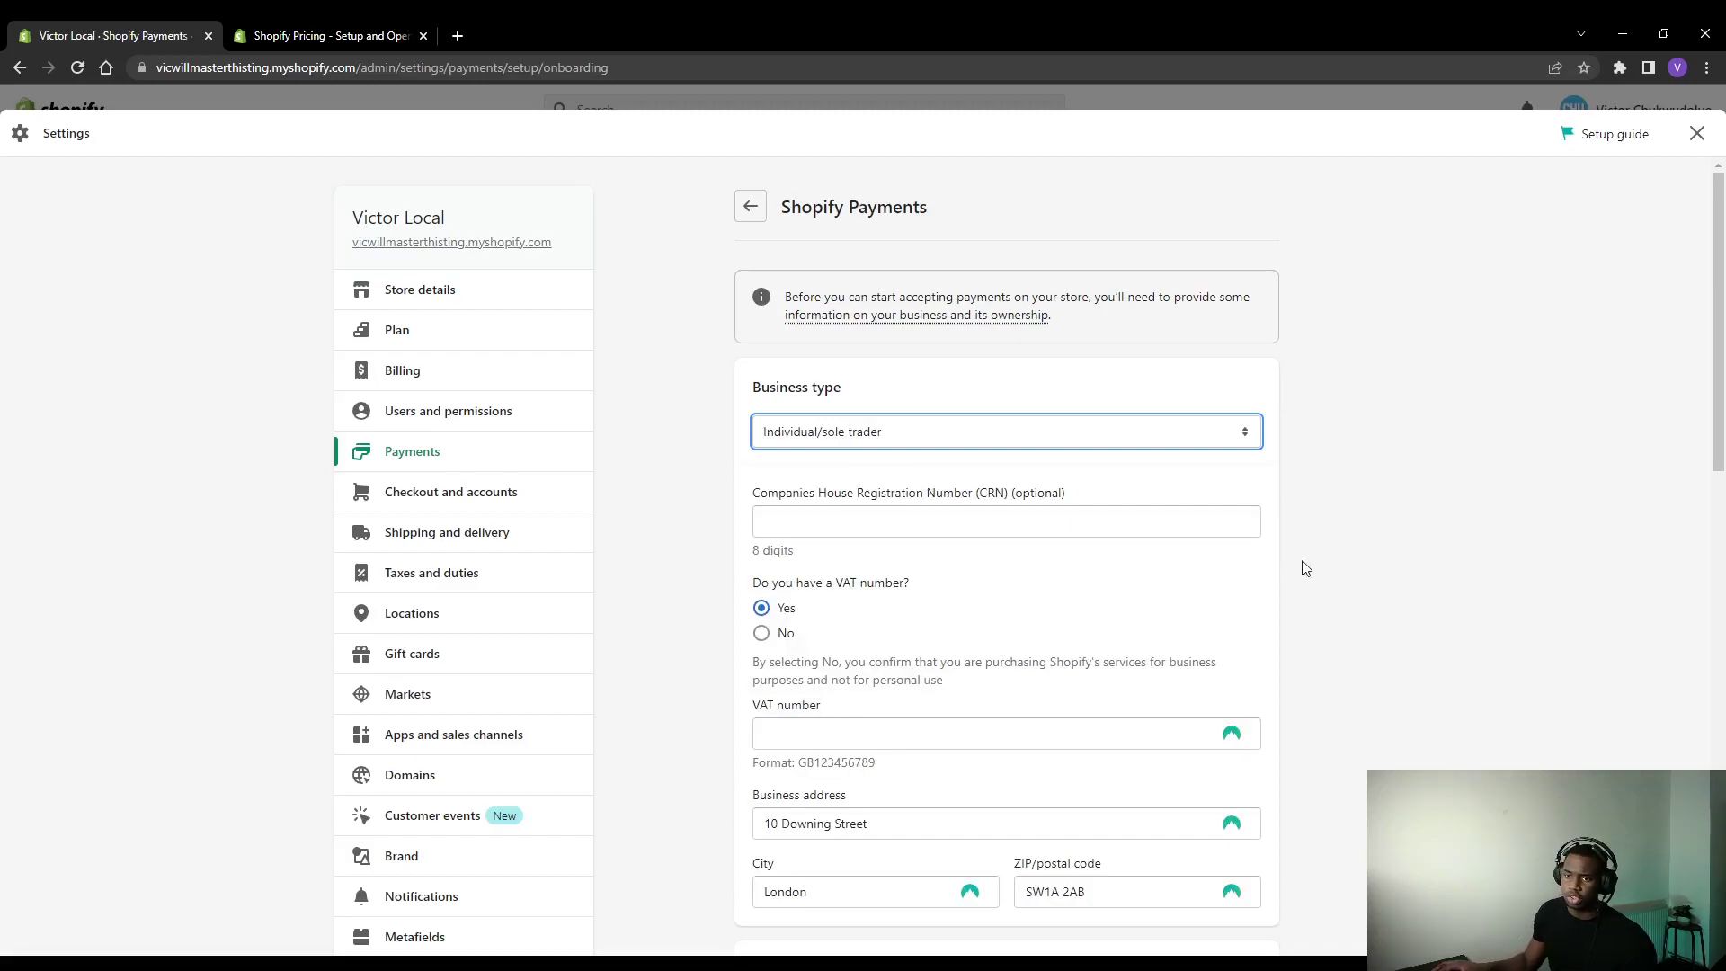
scroll(669, 434, down, 1)
scroll(1065, 557, down, 6)
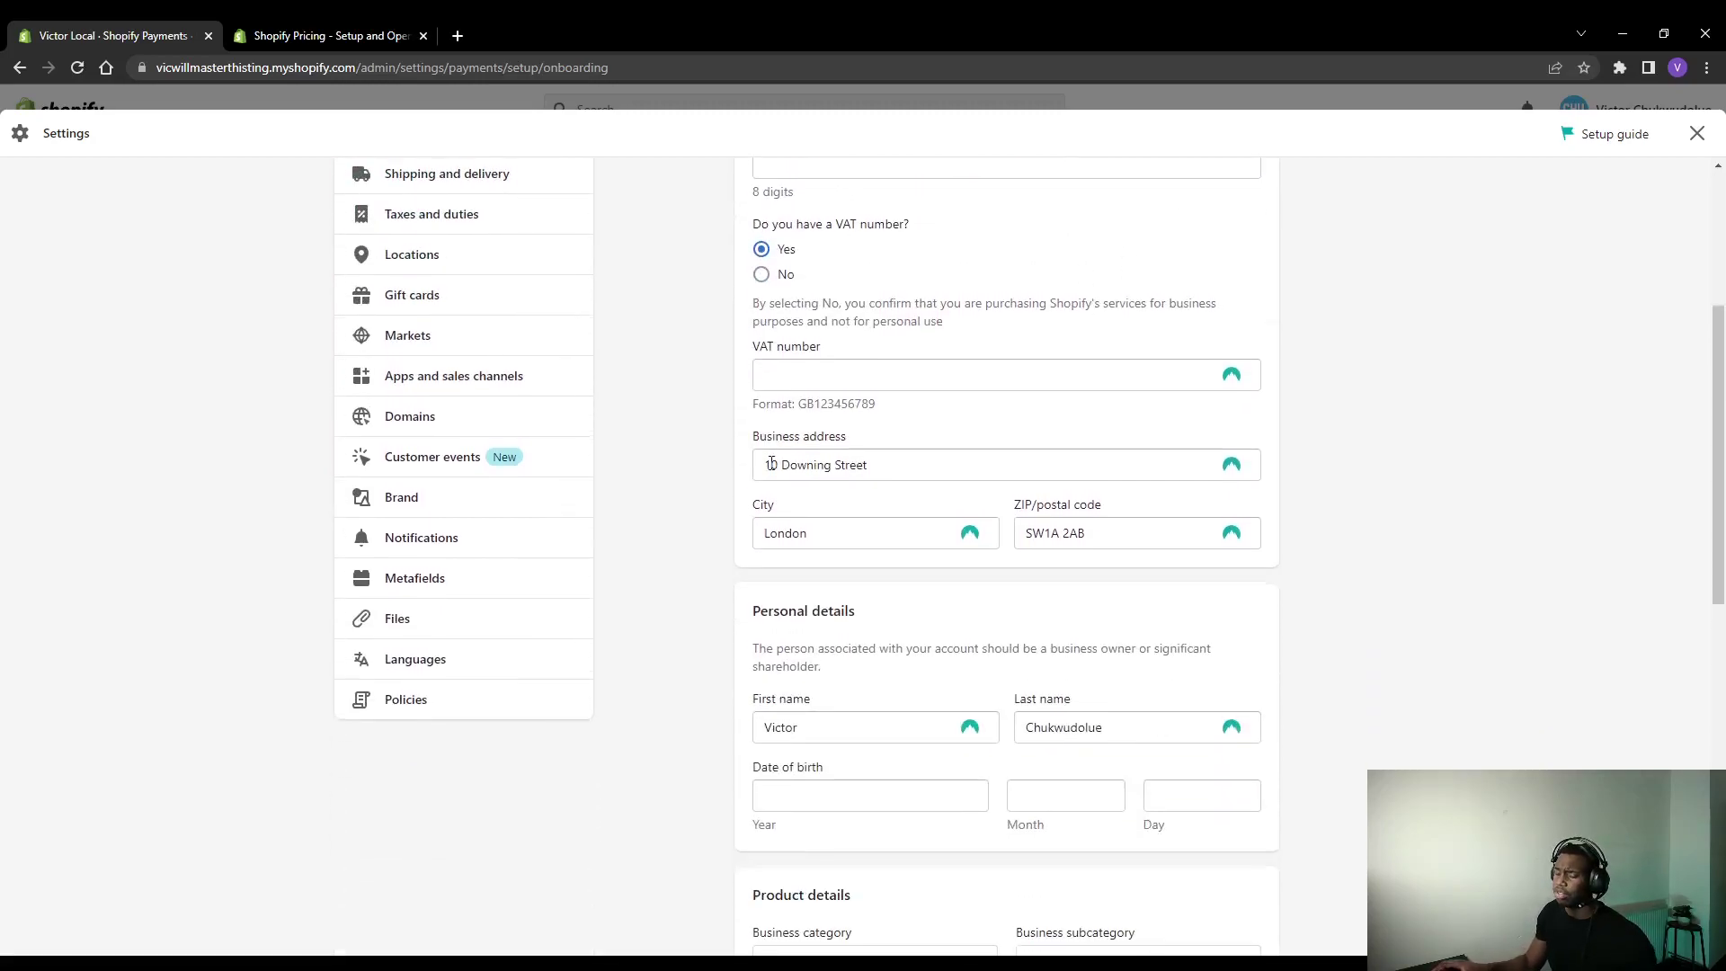
scroll(1456, 516, down, 6)
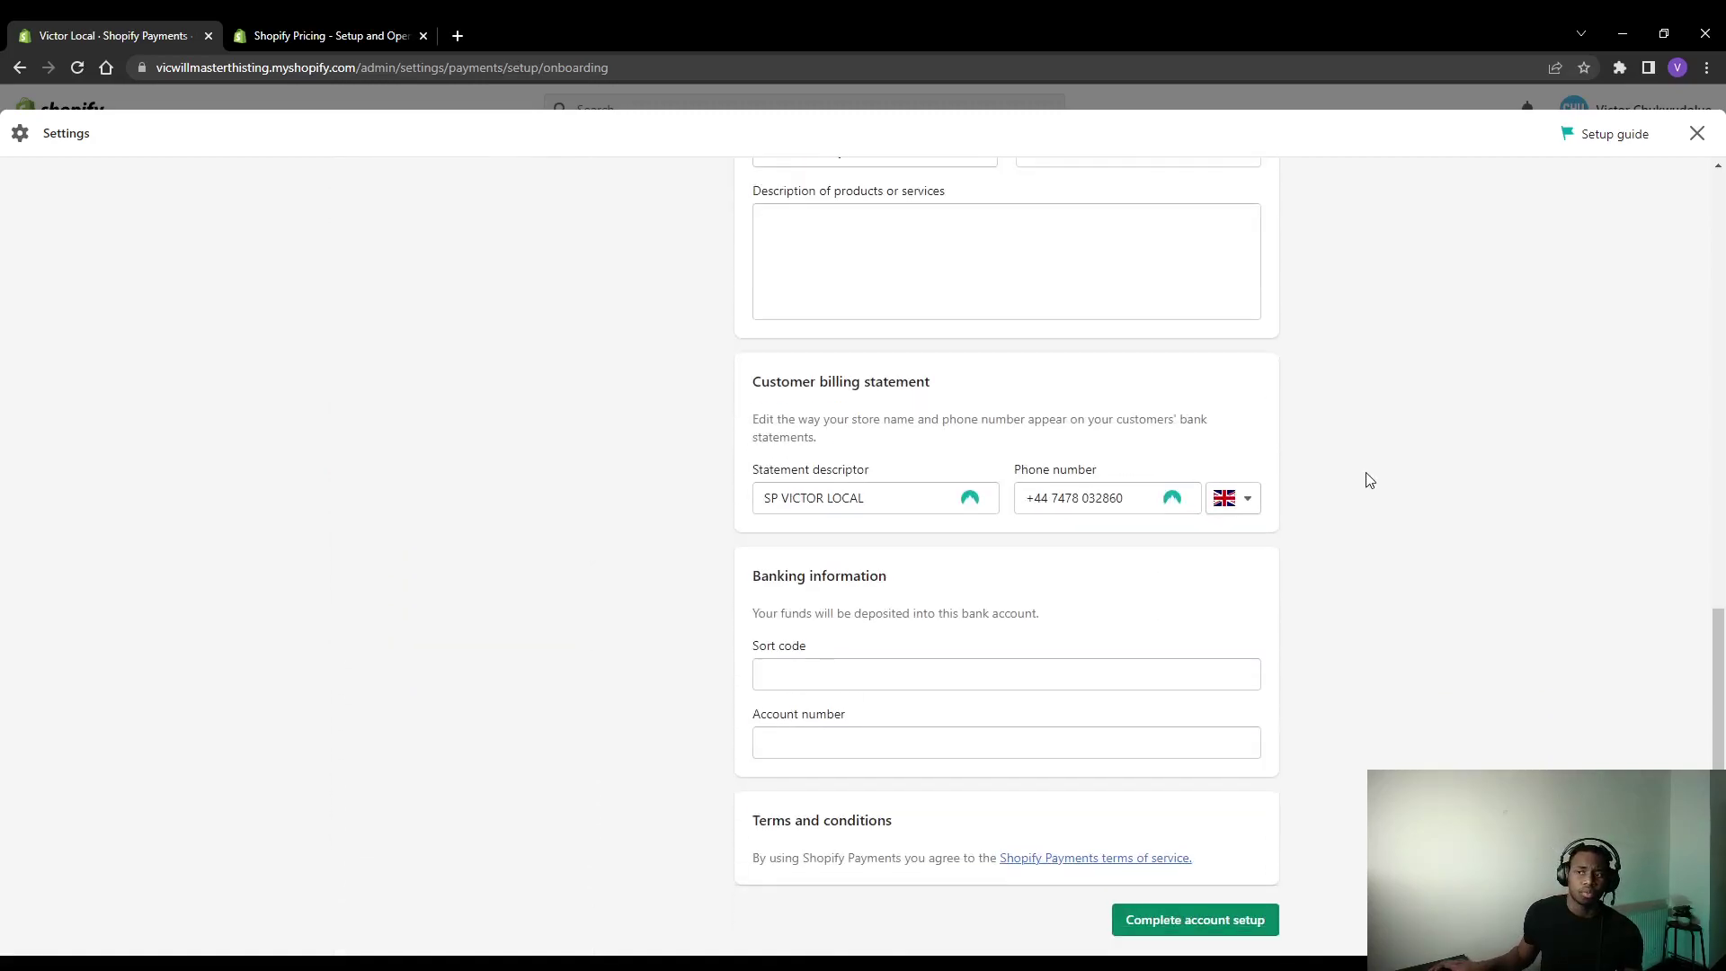
scroll(1369, 480, up, 12)
scroll(1279, 427, down, 6)
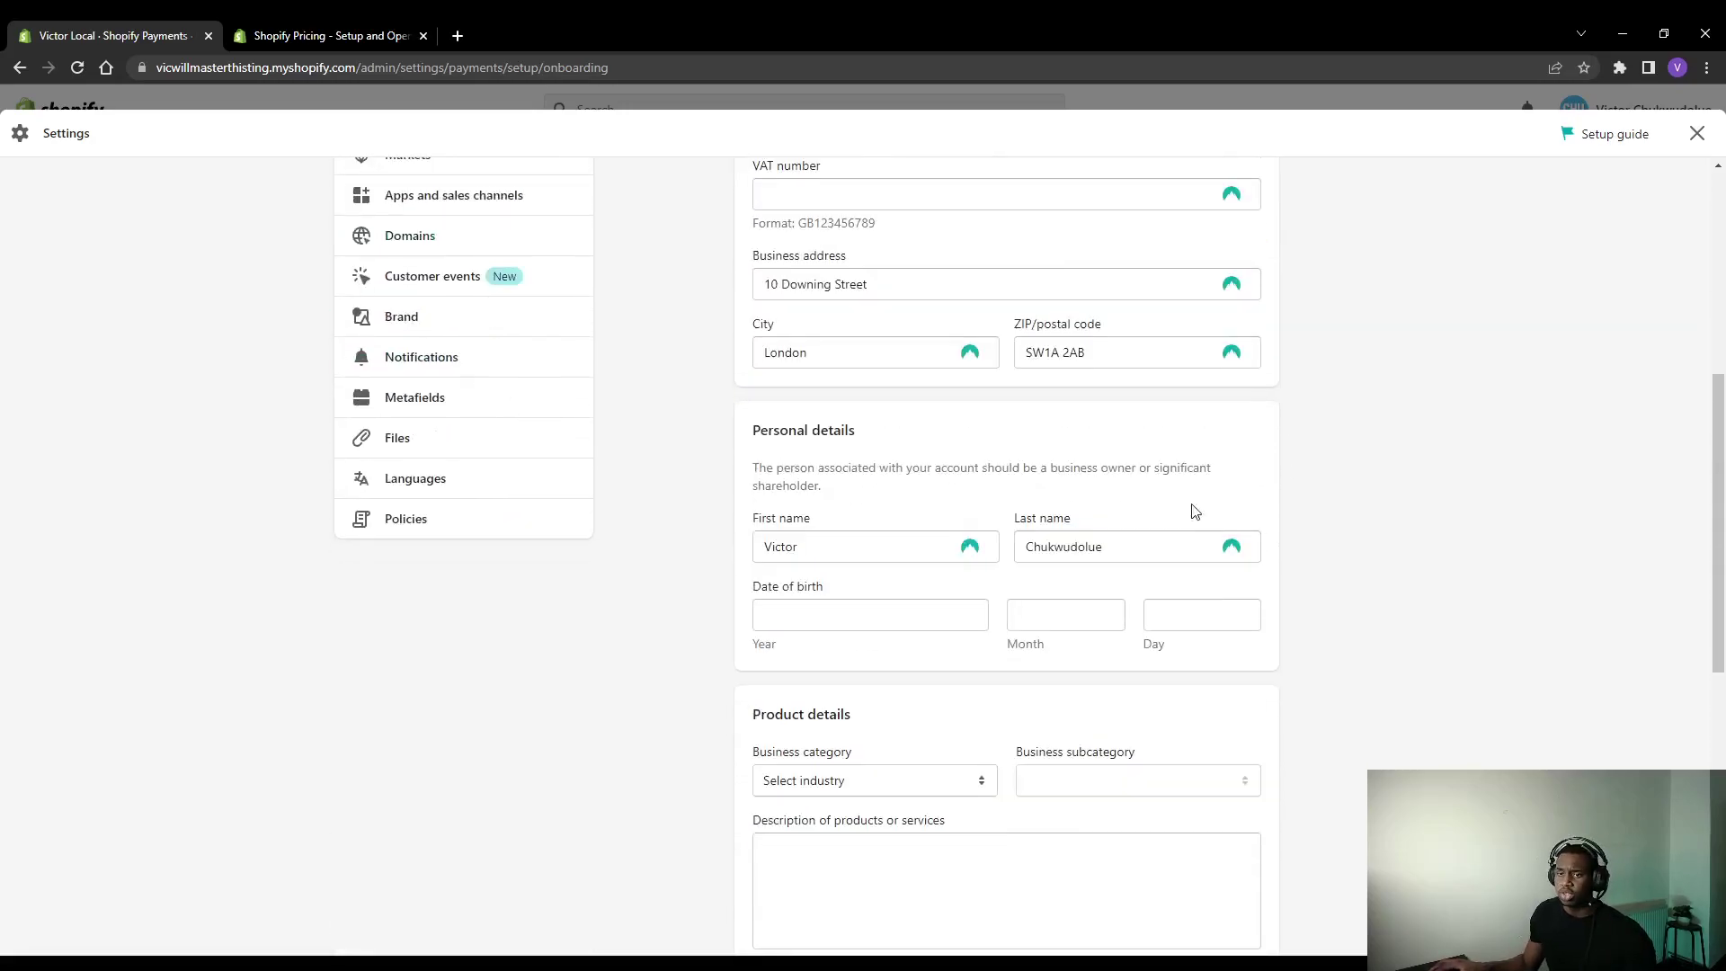
scroll(991, 478, down, 5)
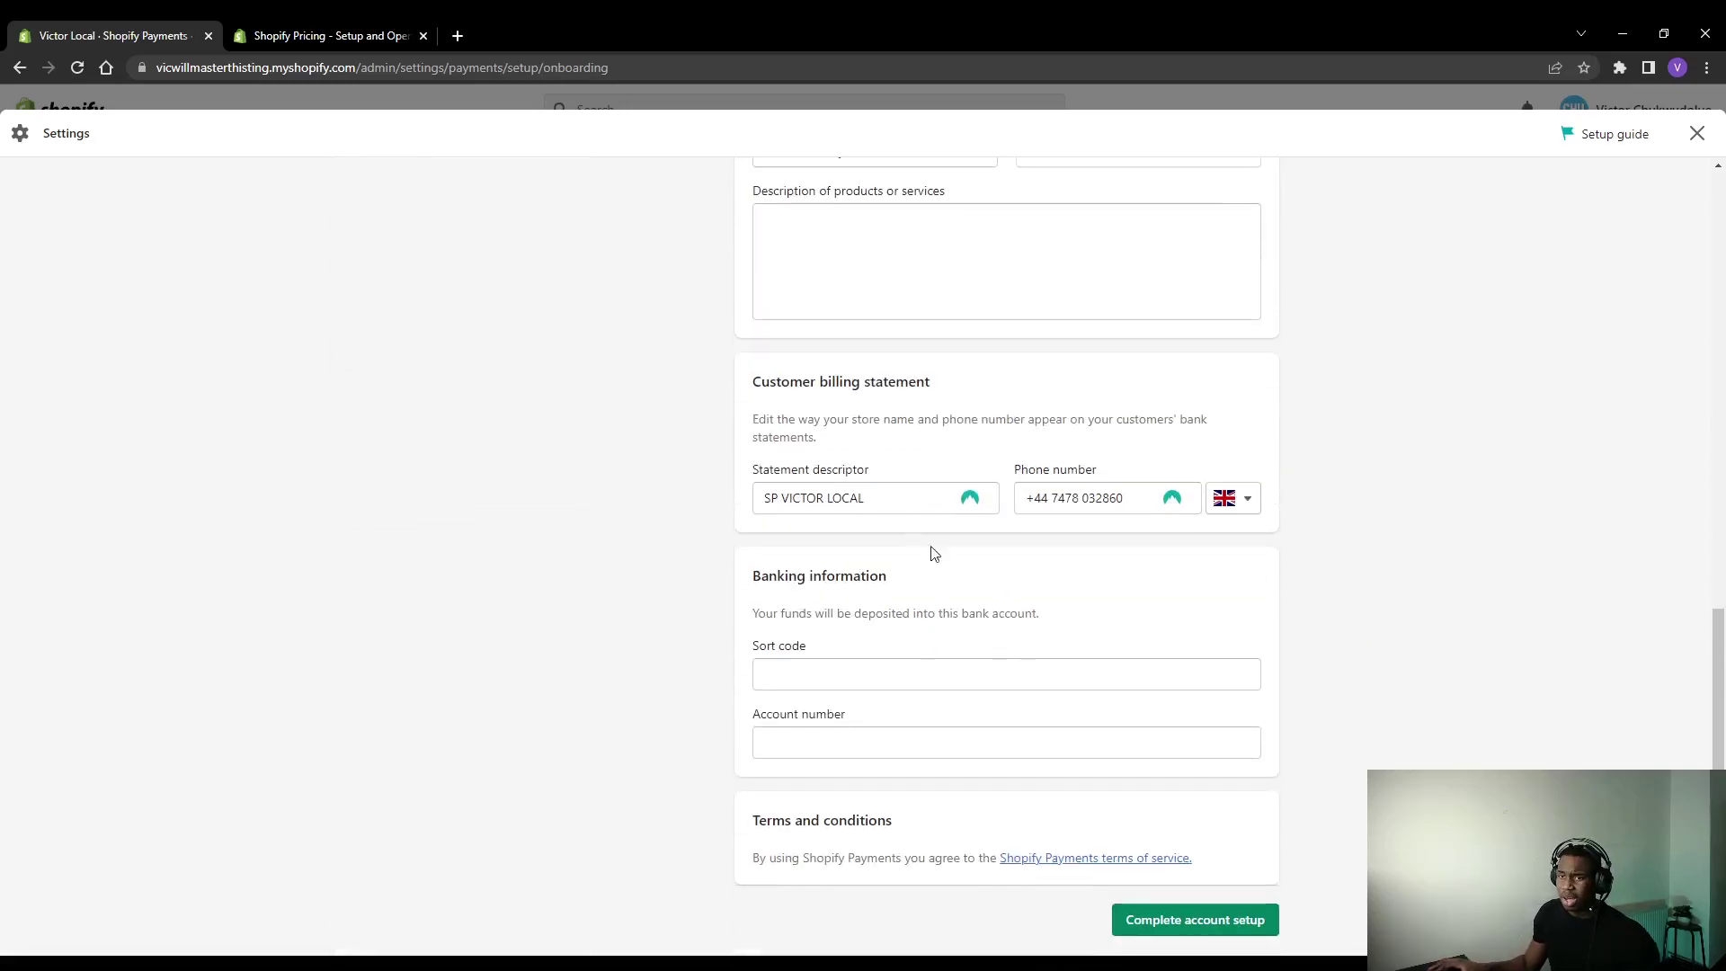
scroll(917, 503, up, 4)
scroll(912, 440, up, 7)
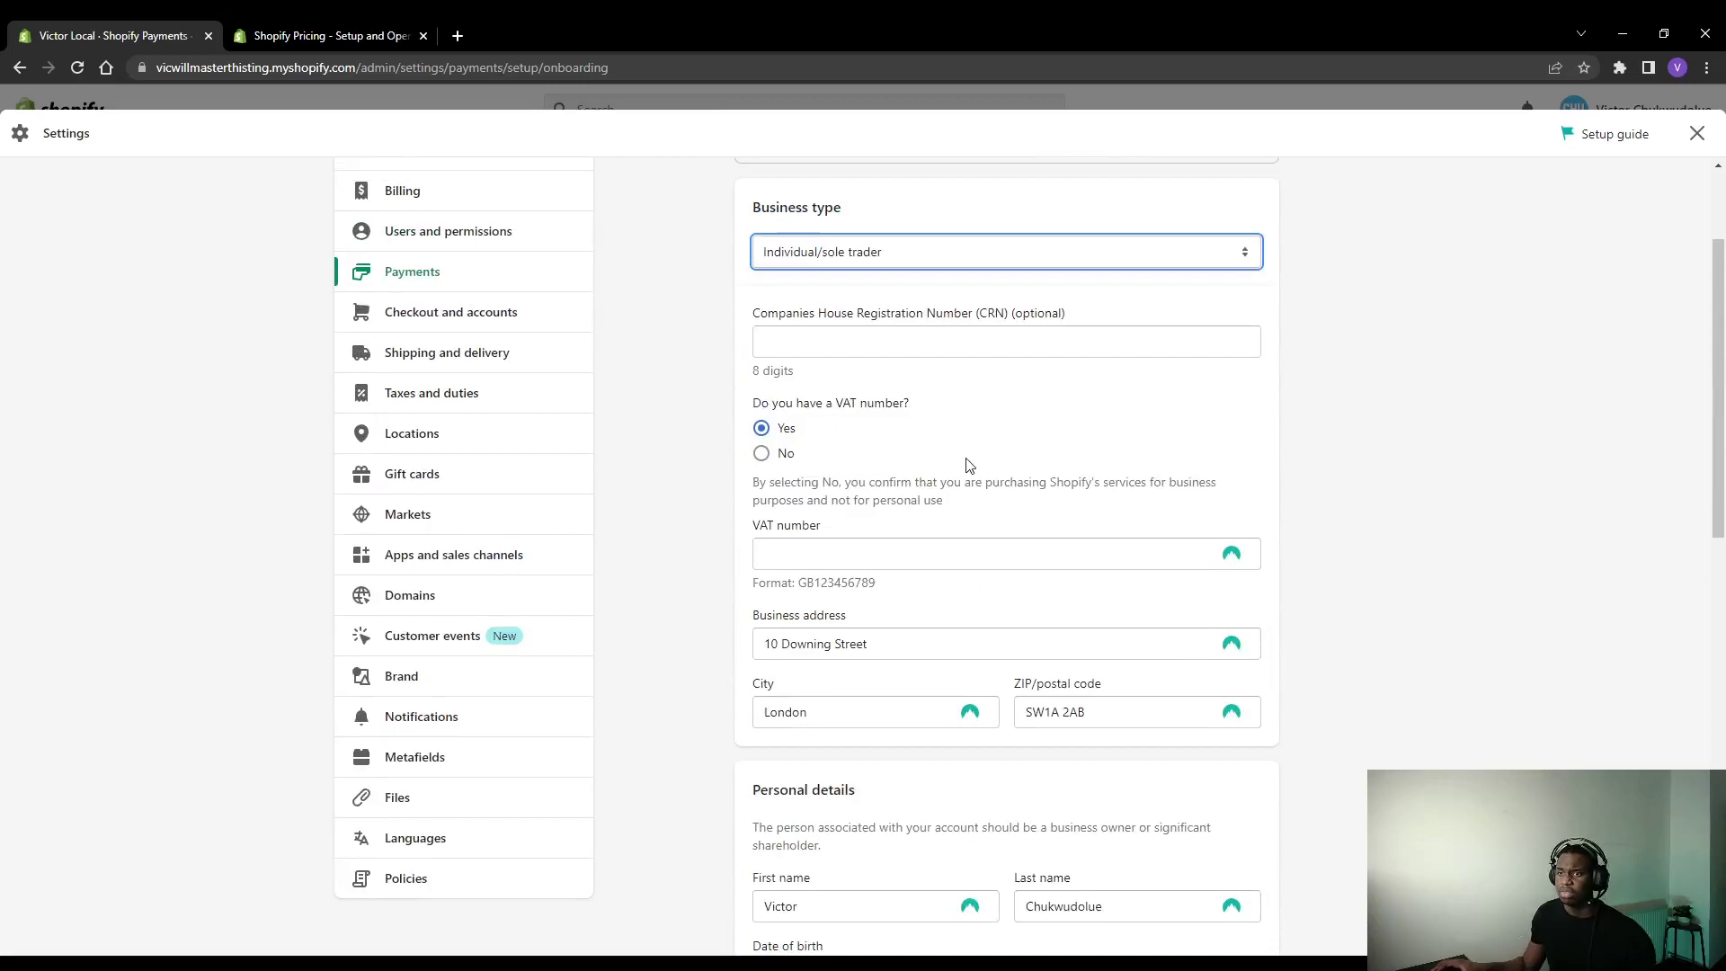
scroll(971, 454, down, 3)
scroll(923, 540, down, 2)
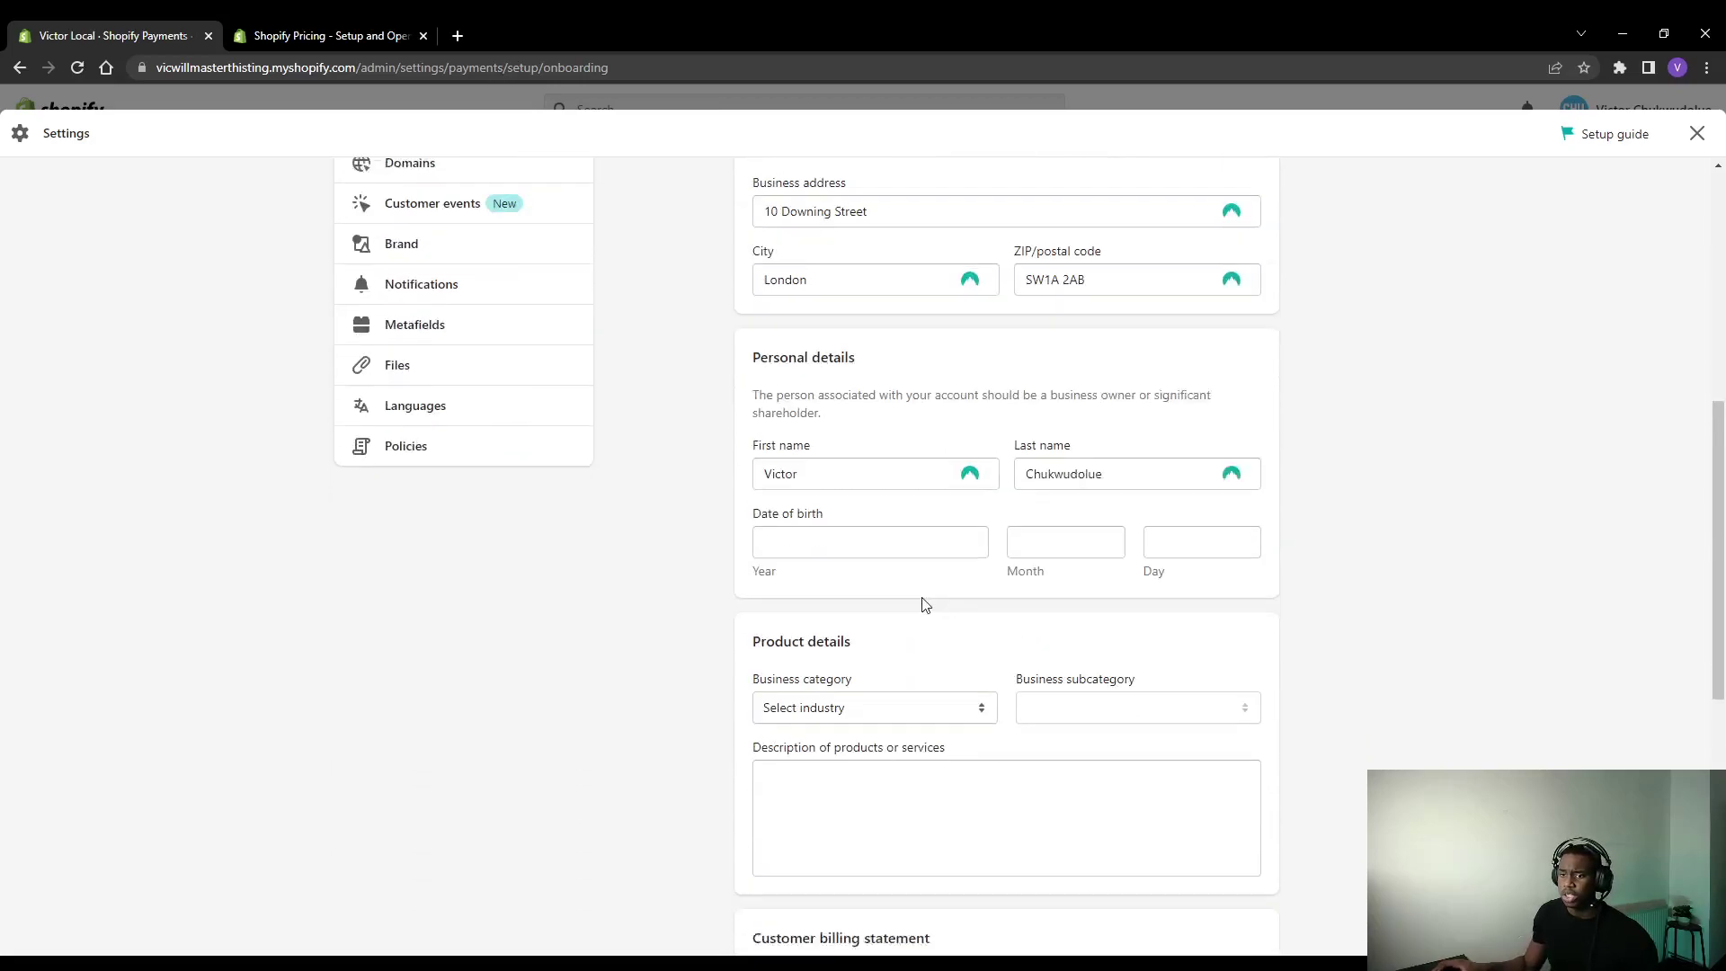
scroll(932, 611, down, 4)
scroll(979, 617, up, 5)
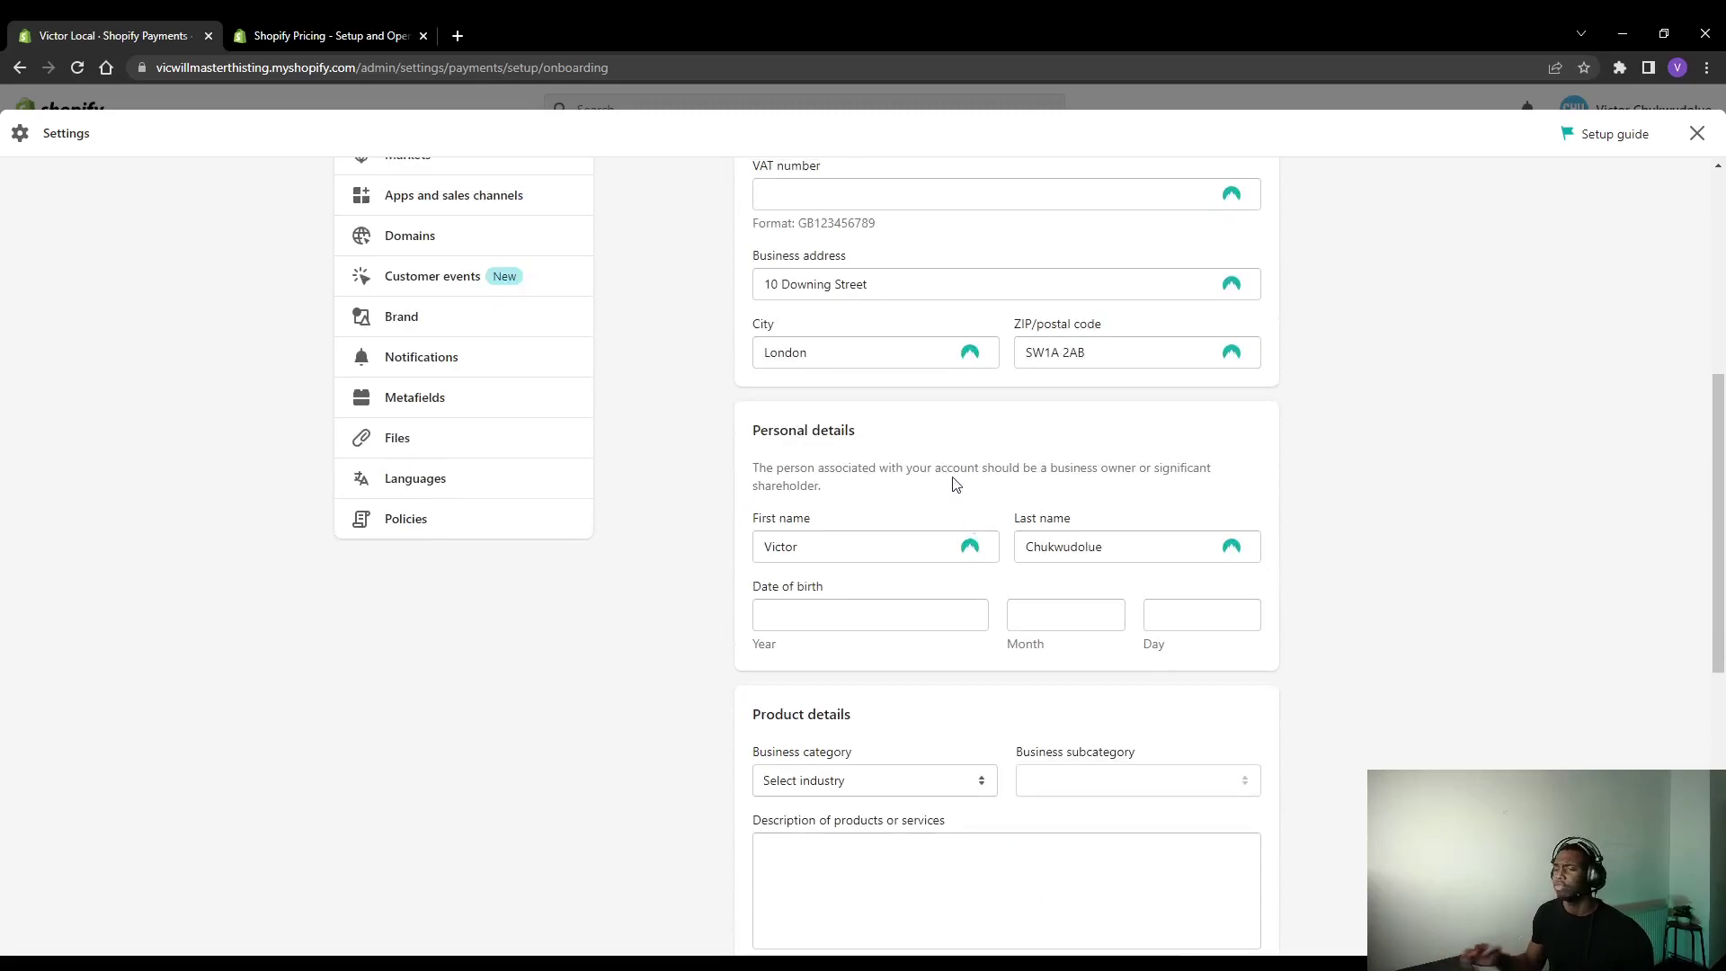
scroll(958, 477, down, 3)
scroll(966, 449, up, 2)
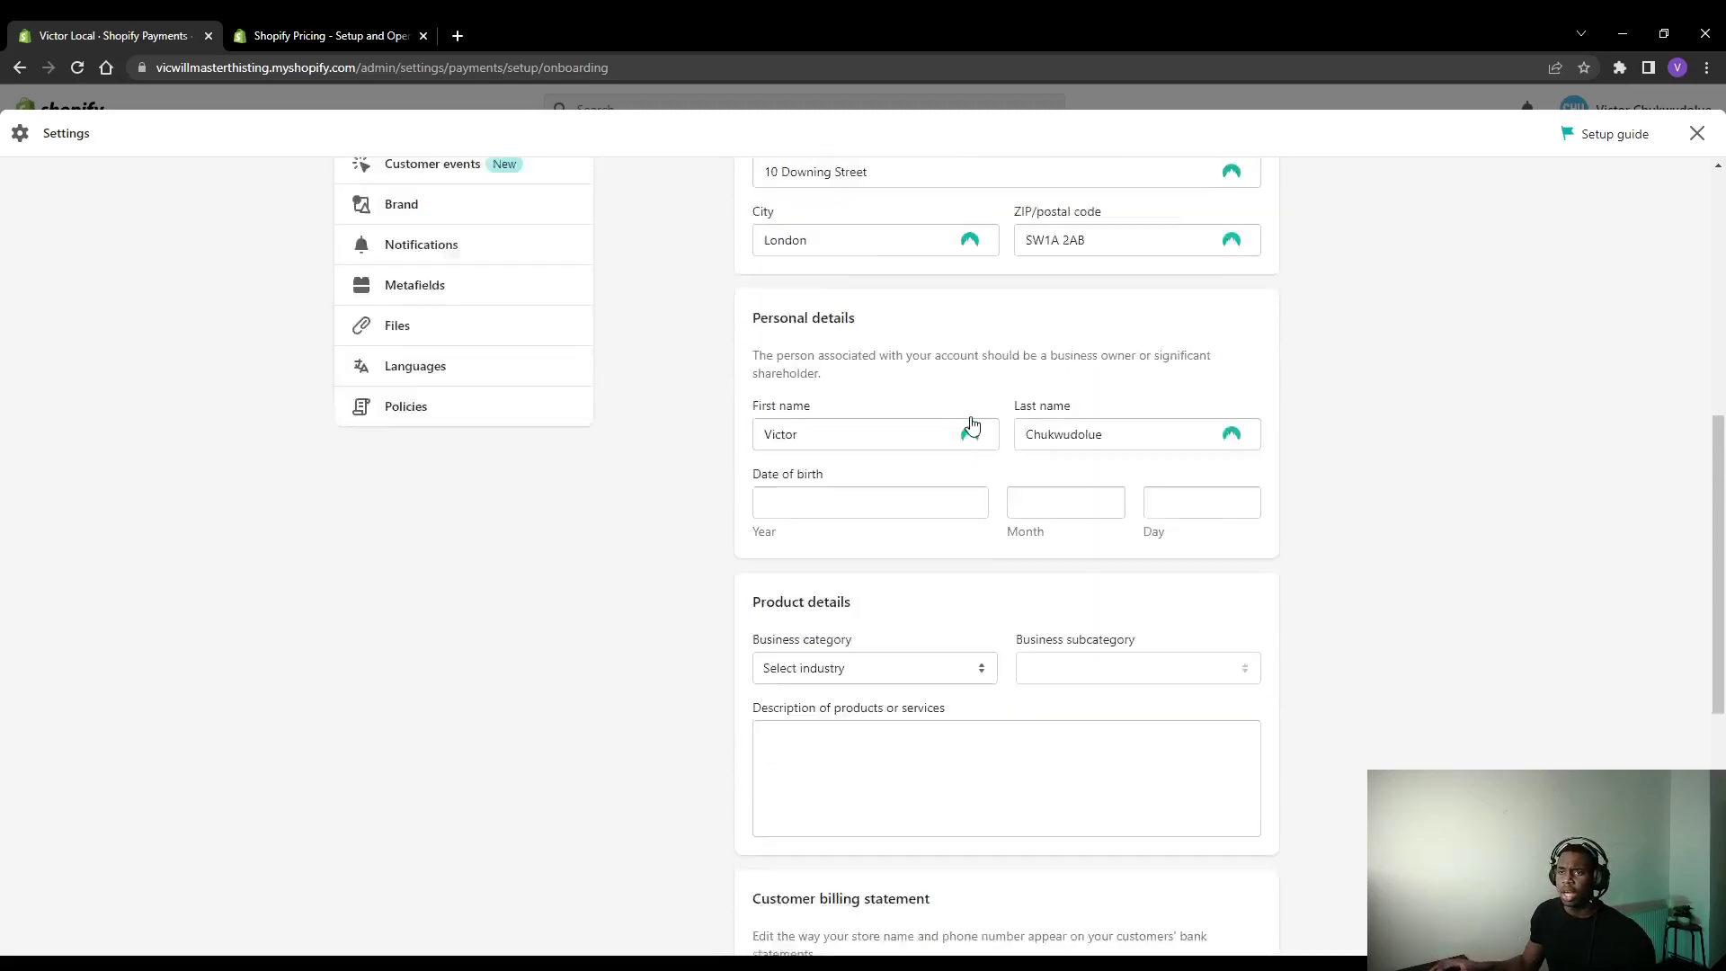
scroll(971, 422, up, 7)
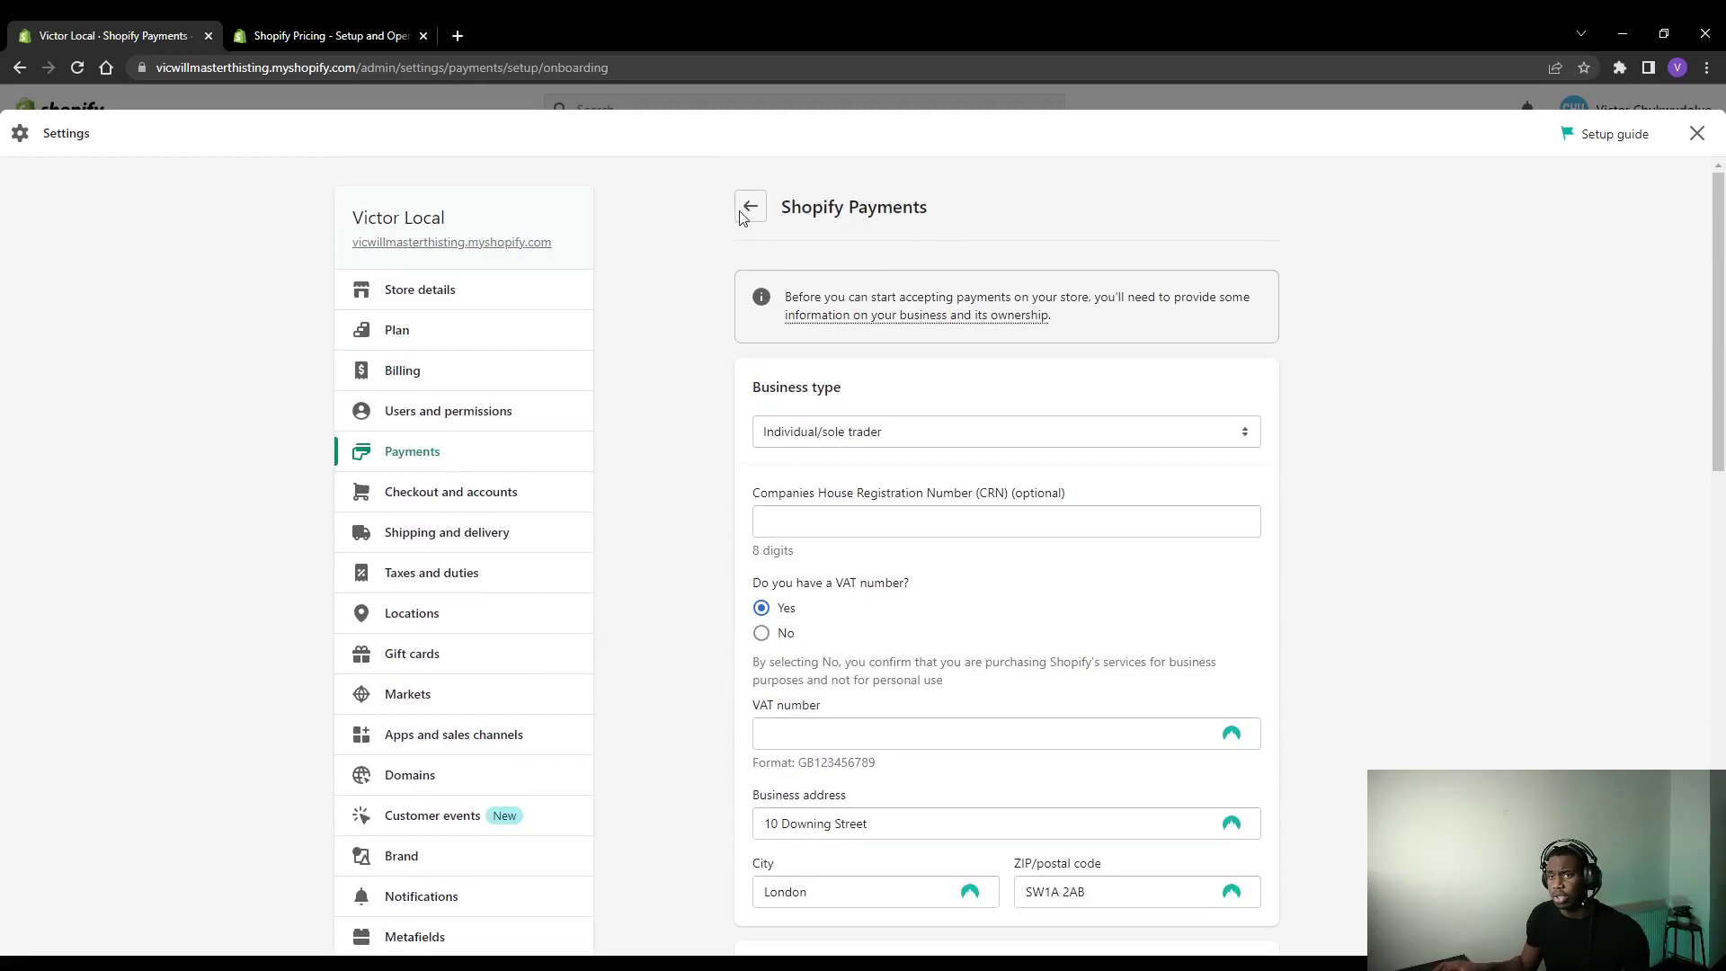
- Return to Payments settings and scroll to the inactive PayPal and Amazon Pay methods
click(749, 207)
scroll(764, 489, down, 2)
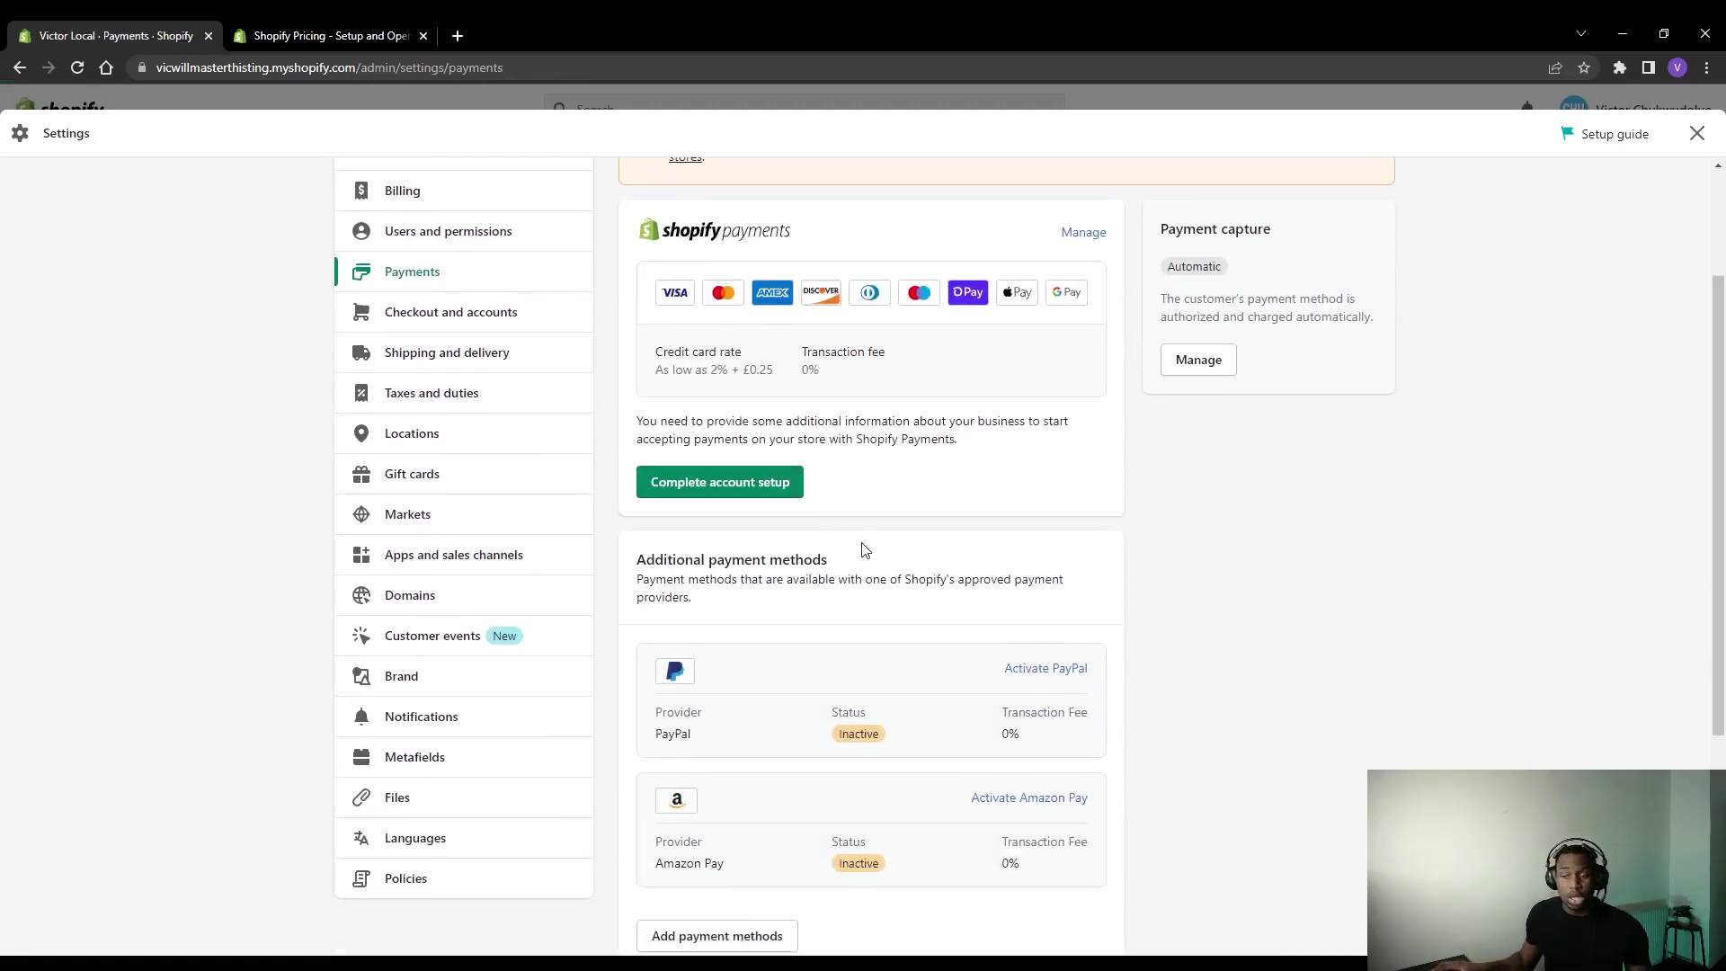
scroll(729, 576, down, 4)
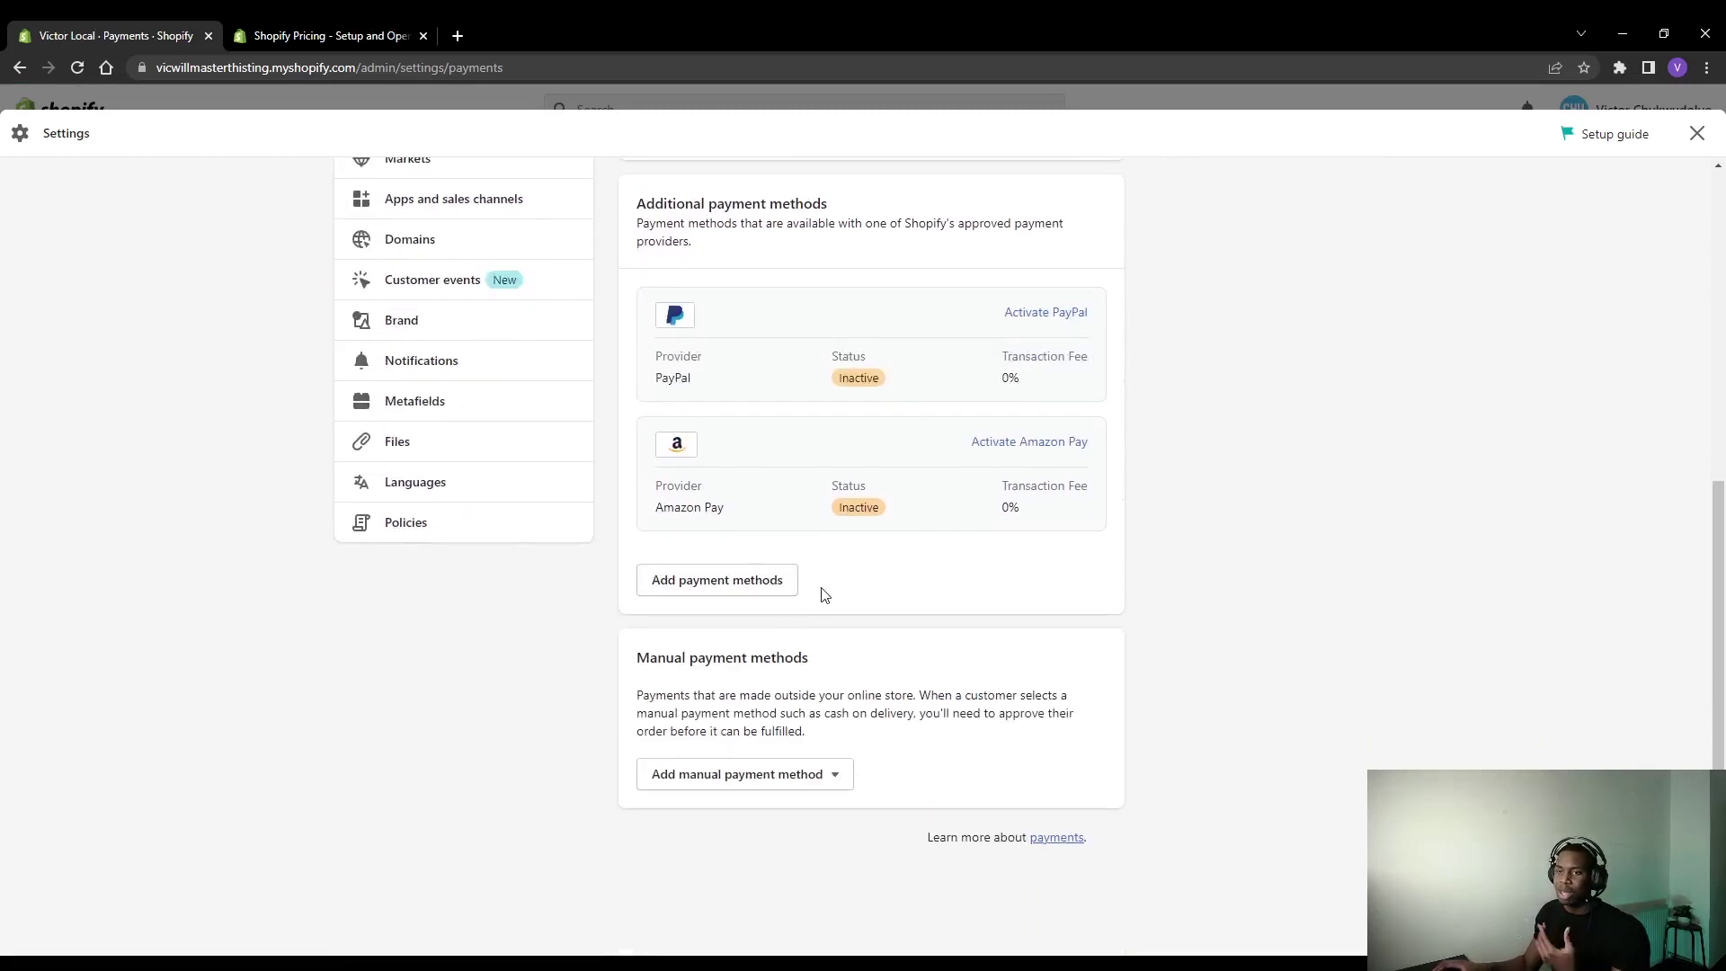
scroll(763, 531, up, 1)
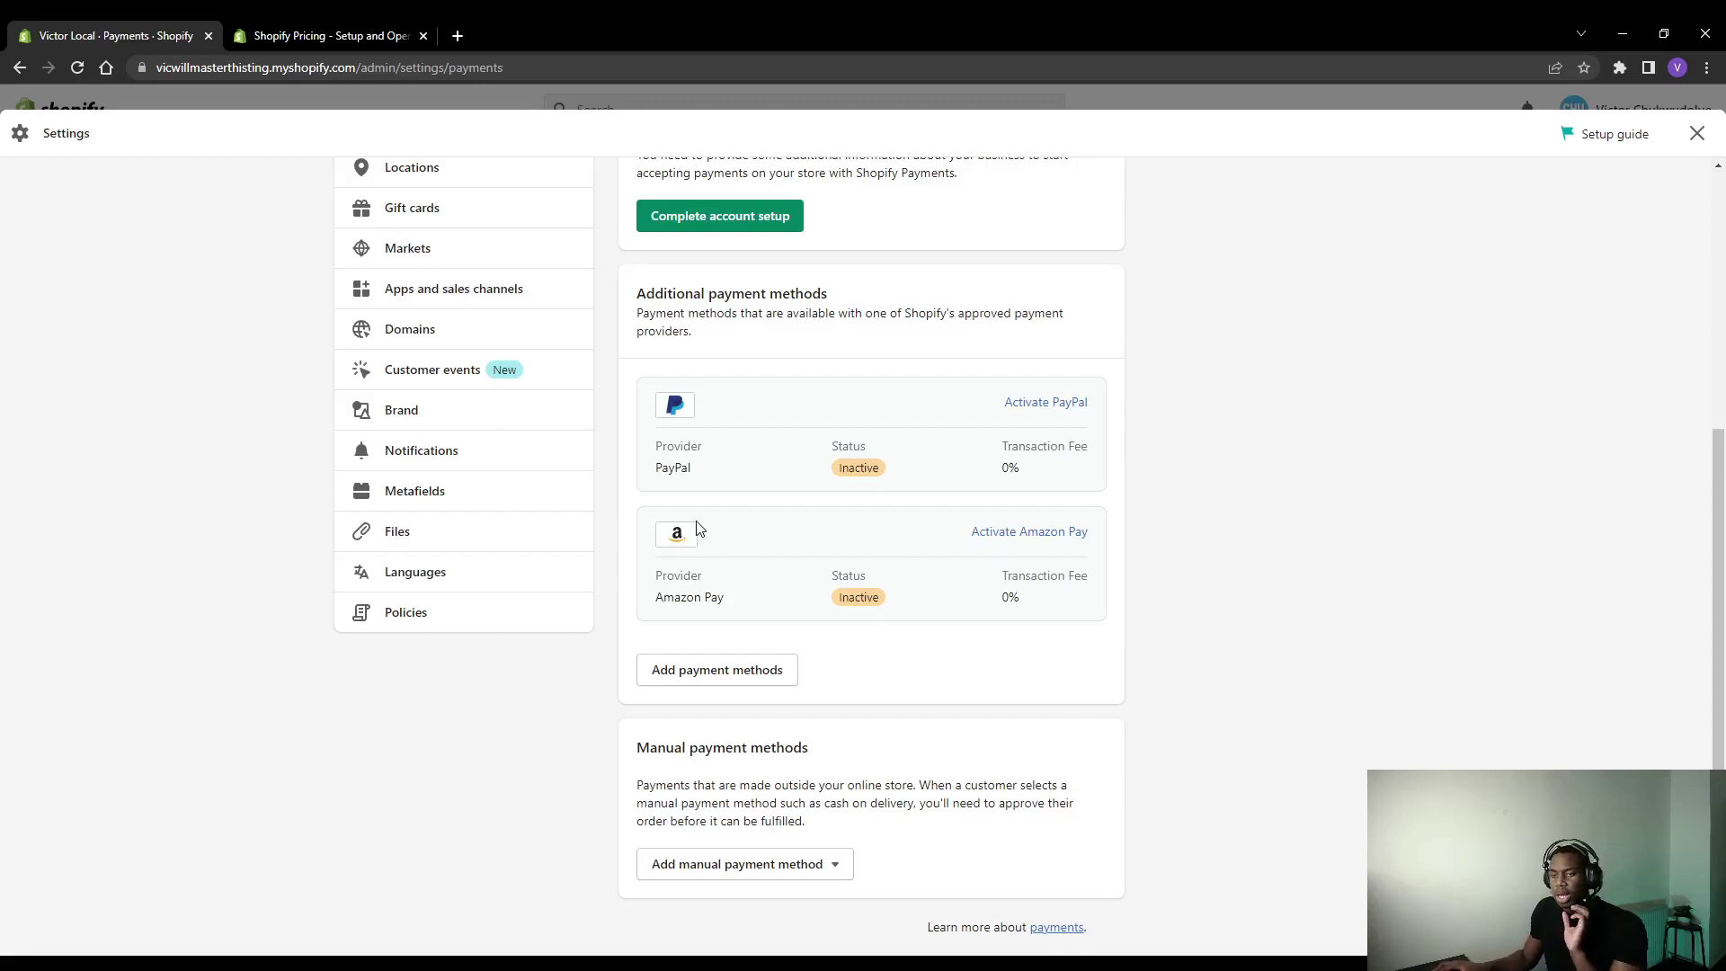
scroll(562, 501, down, 1)
scroll(736, 493, up, 2)
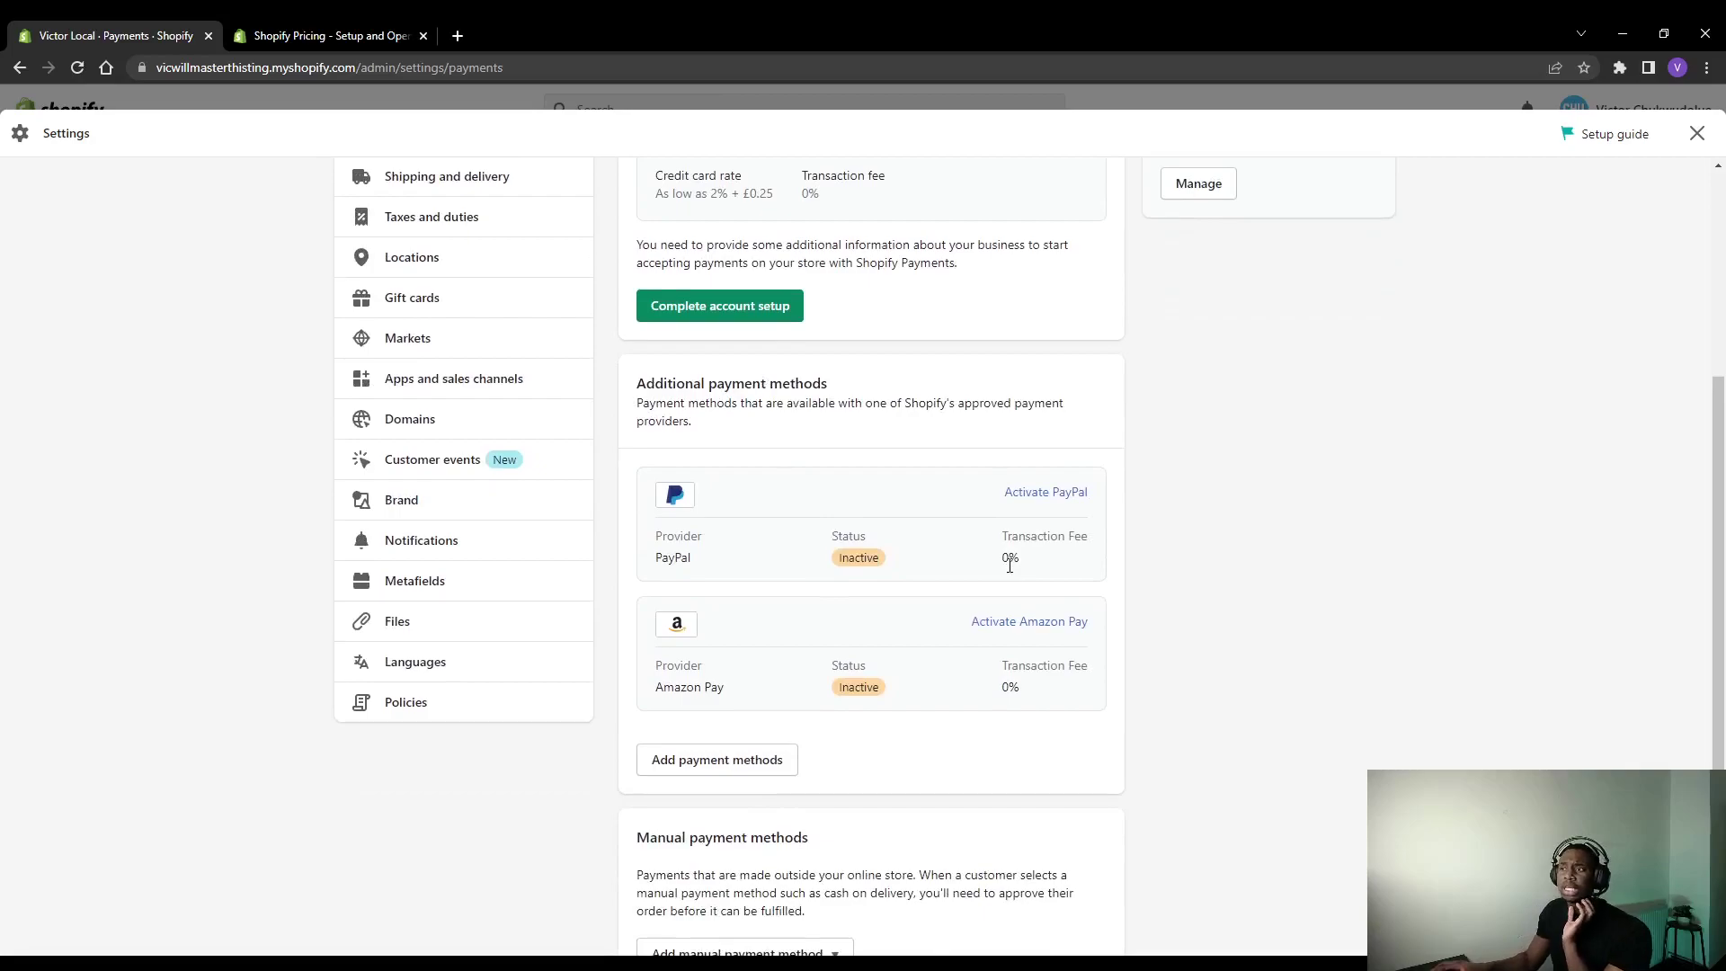
scroll(942, 561, down, 2)
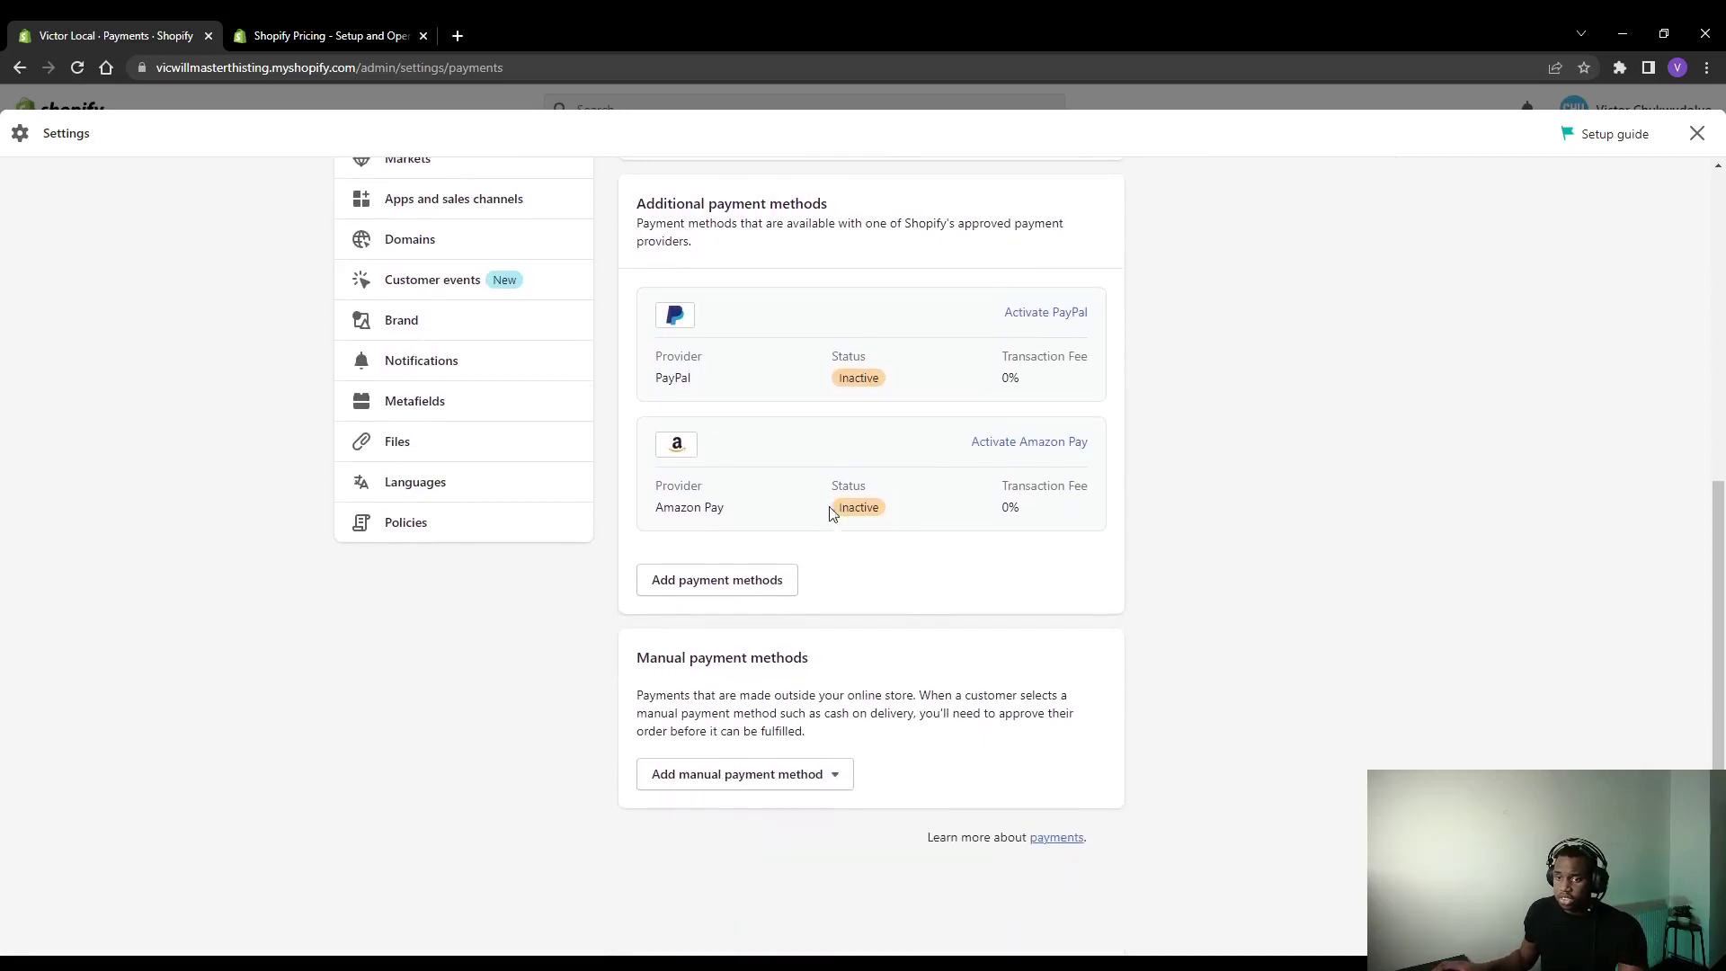
click(833, 779)
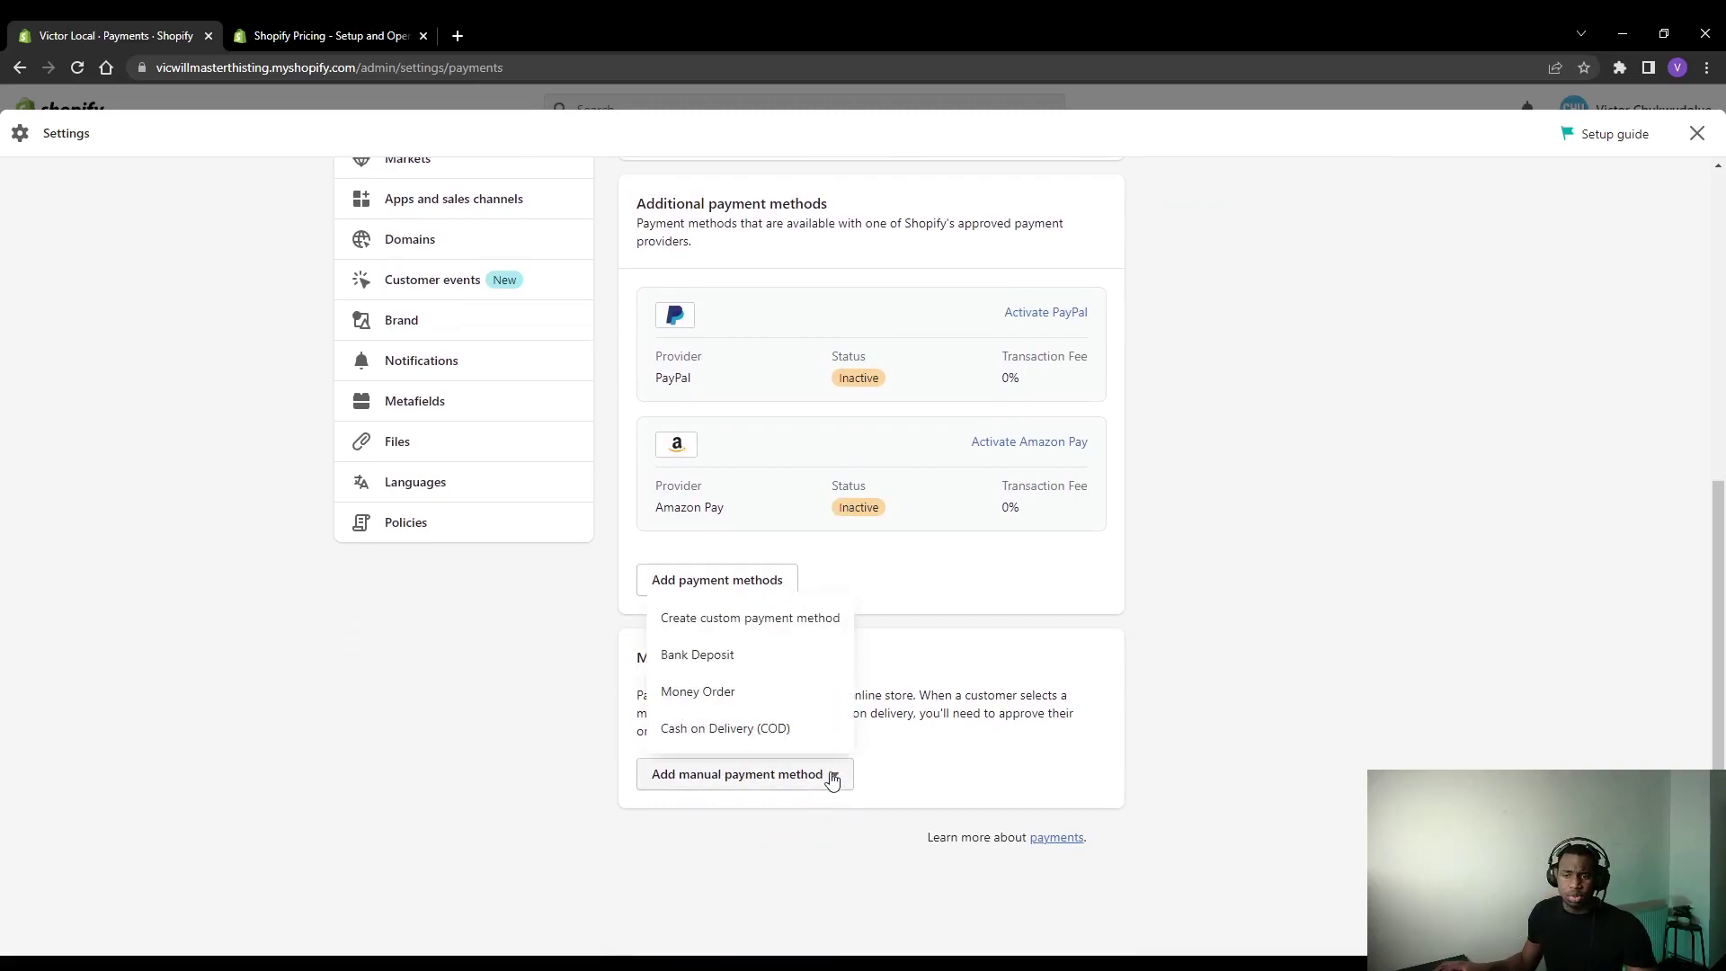
click(929, 761)
click(784, 779)
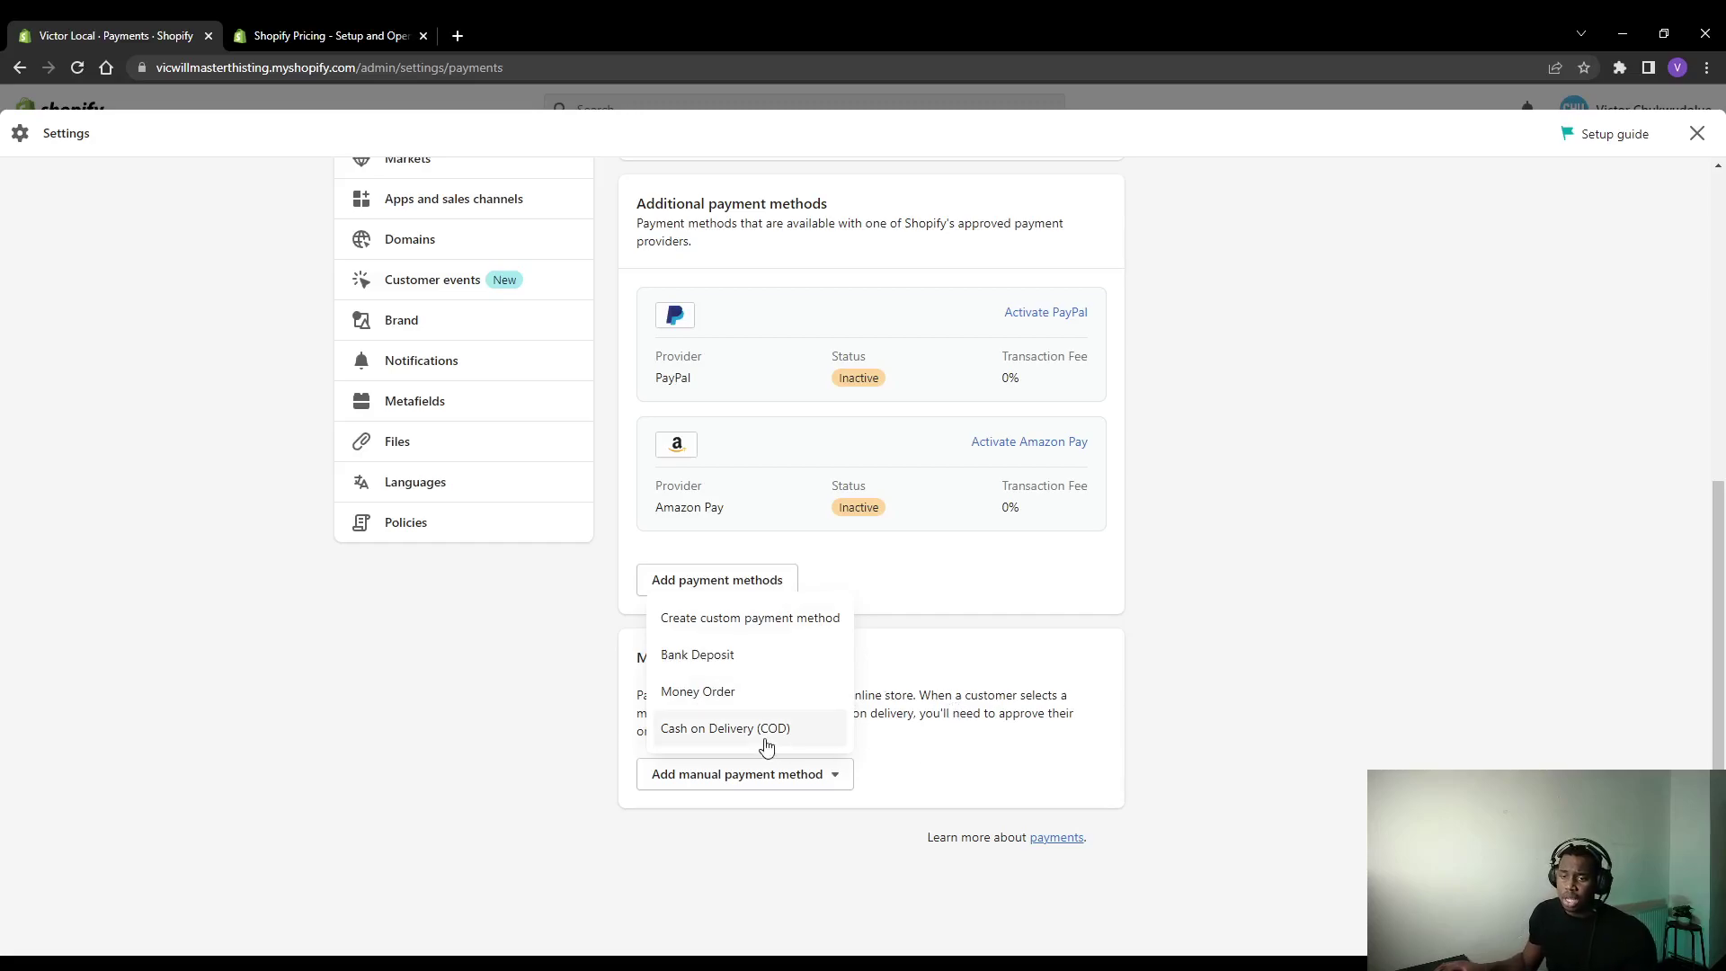
scroll(836, 701, up, 6)
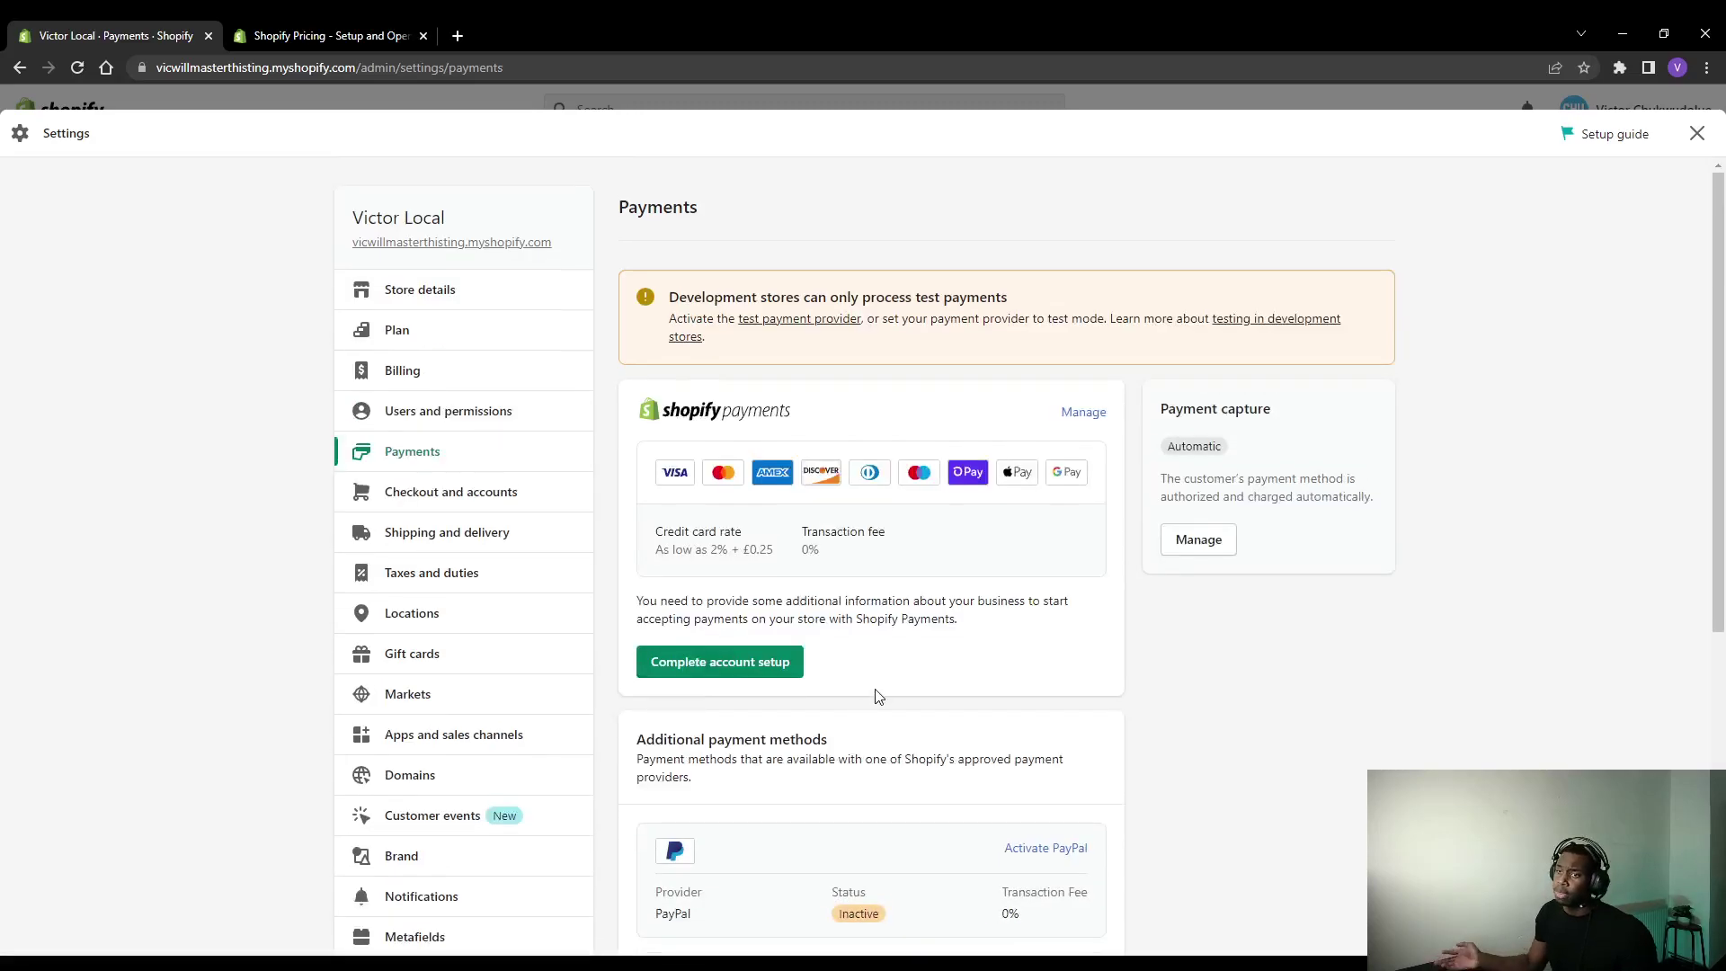